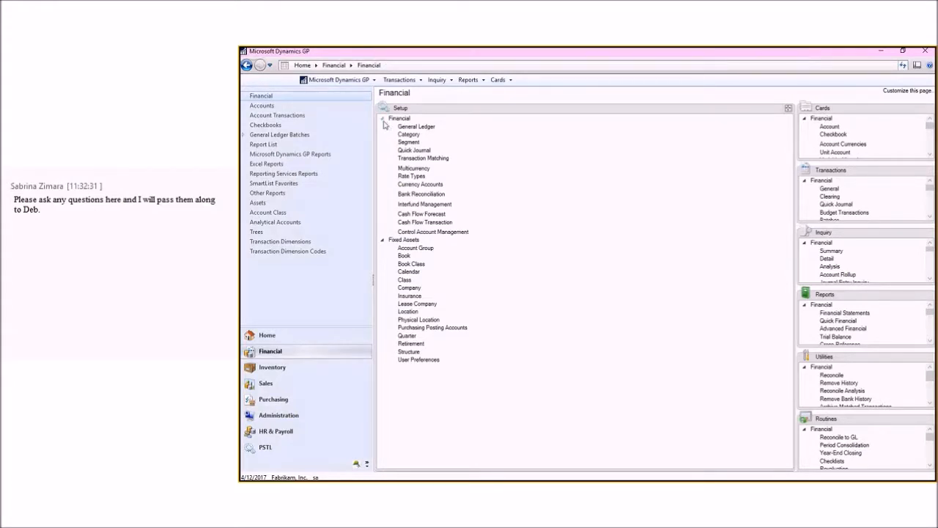
Step: Collapse the Financial setup list and open the Fixed Assets Company setup
{"action": "left_click", "coordinate": [382, 121]}
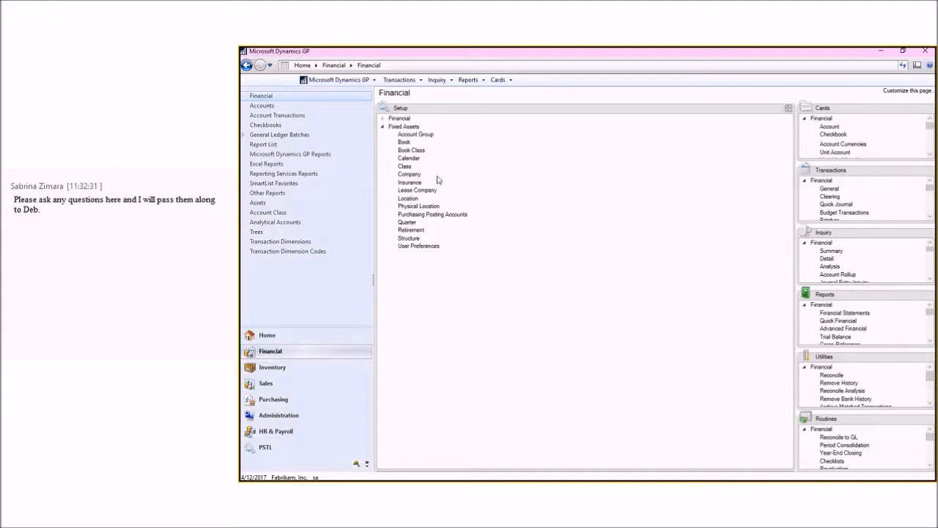
{"action": "left_click", "coordinate": [410, 176]}
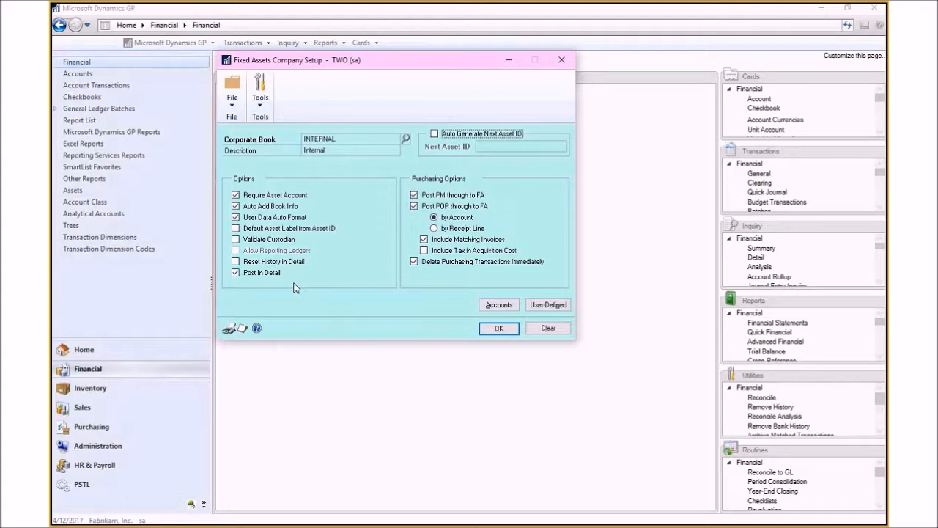
Step: Open the default accounts, load the COMPUTER account group into them, and close the window
{"action": "left_click", "coordinate": [499, 305]}
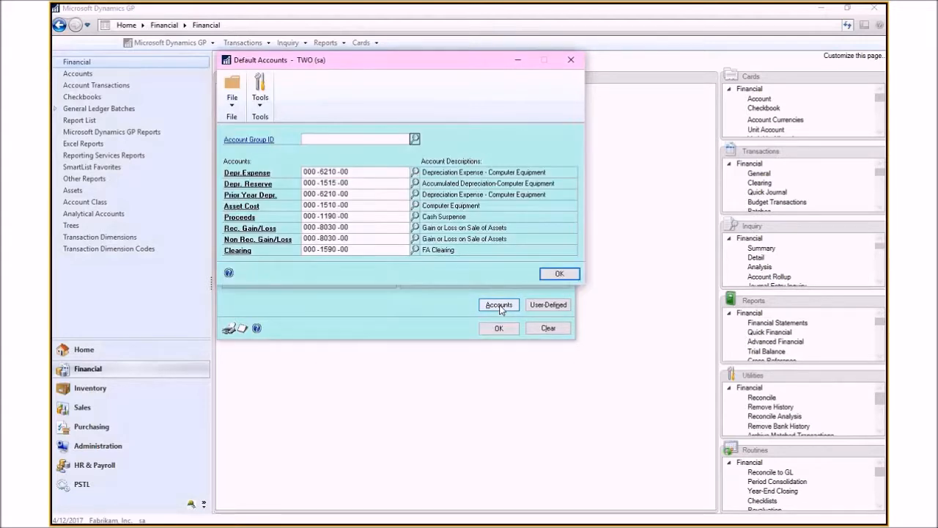
{"action": "left_click", "coordinate": [415, 138]}
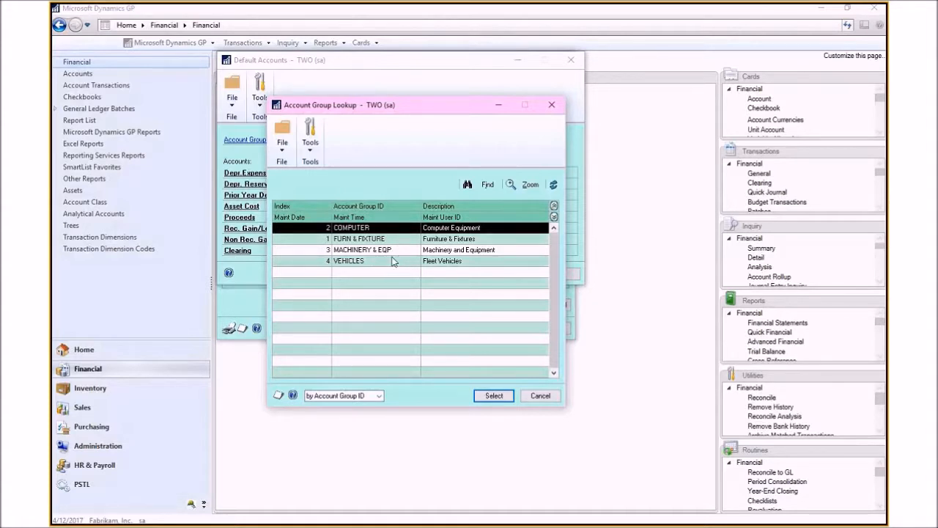
{"action": "left_click", "coordinate": [494, 396]}
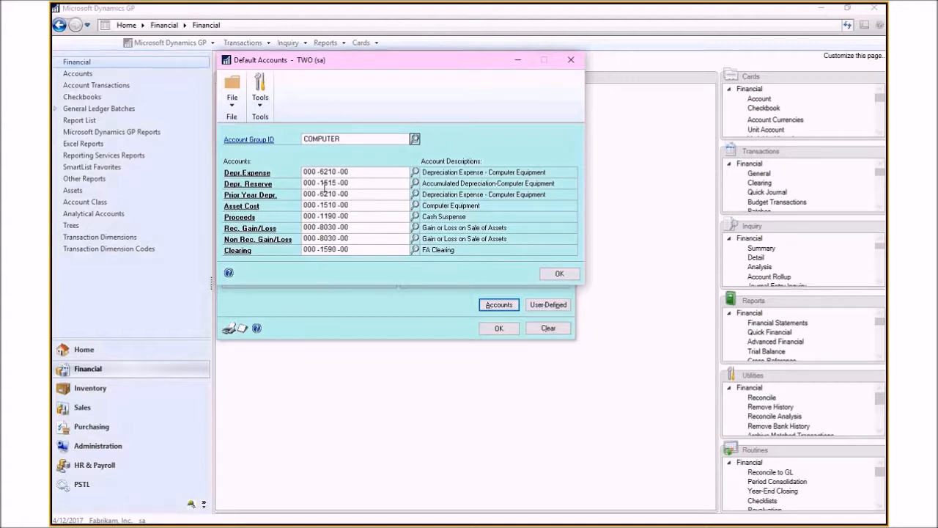
{"action": "left_click", "coordinate": [572, 274]}
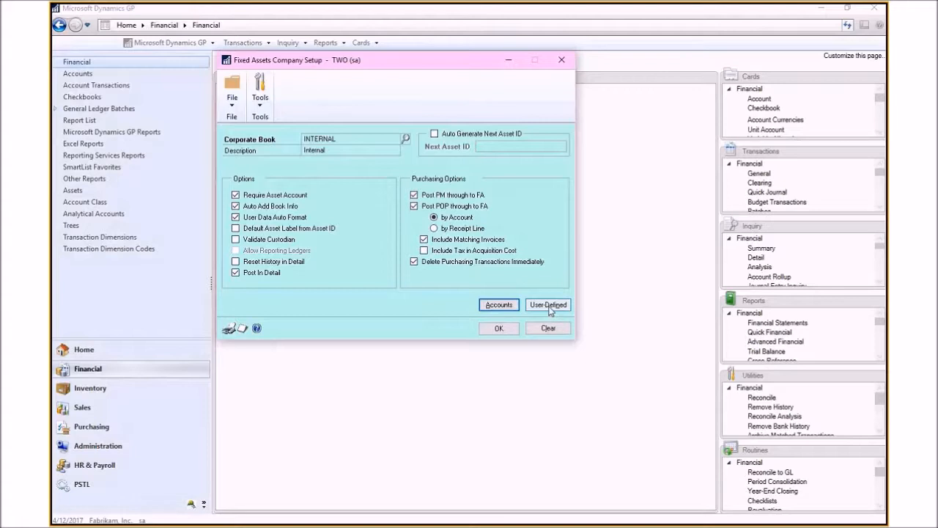
Step: View the user-defined field prompts, then close them and the Fixed Assets Company setup
{"action": "left_click", "coordinate": [549, 305]}
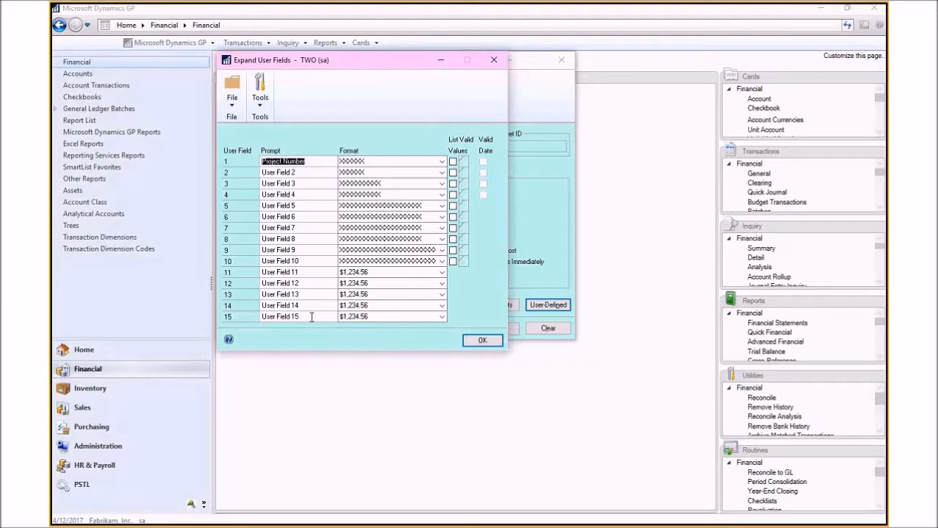
{"action": "left_click", "coordinate": [485, 345]}
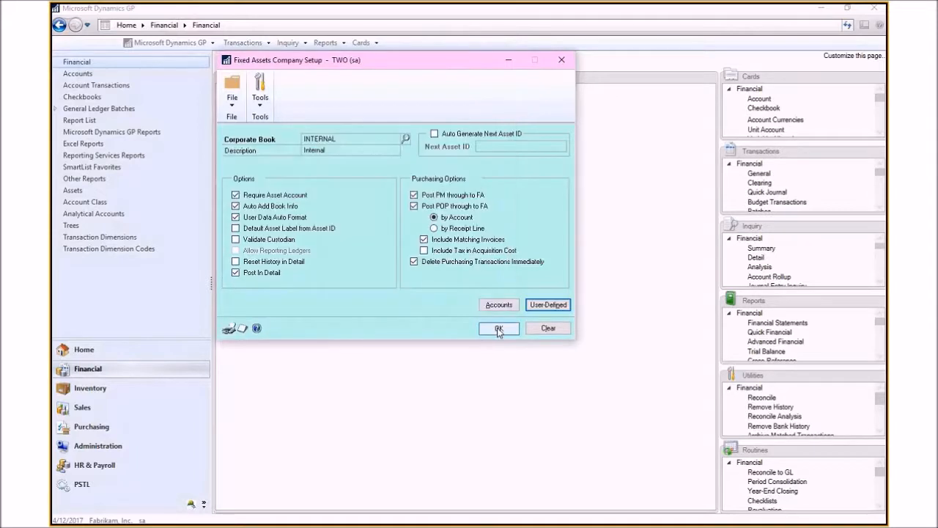
{"action": "left_click", "coordinate": [498, 329]}
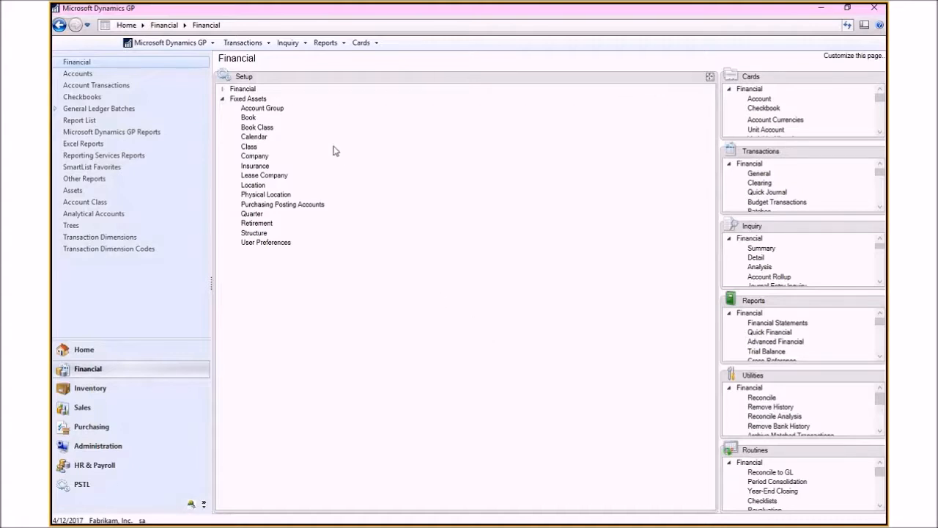
Step: Open Book Class setup and look up the COMP class for the INTERNAL book
{"action": "left_click", "coordinate": [265, 130]}
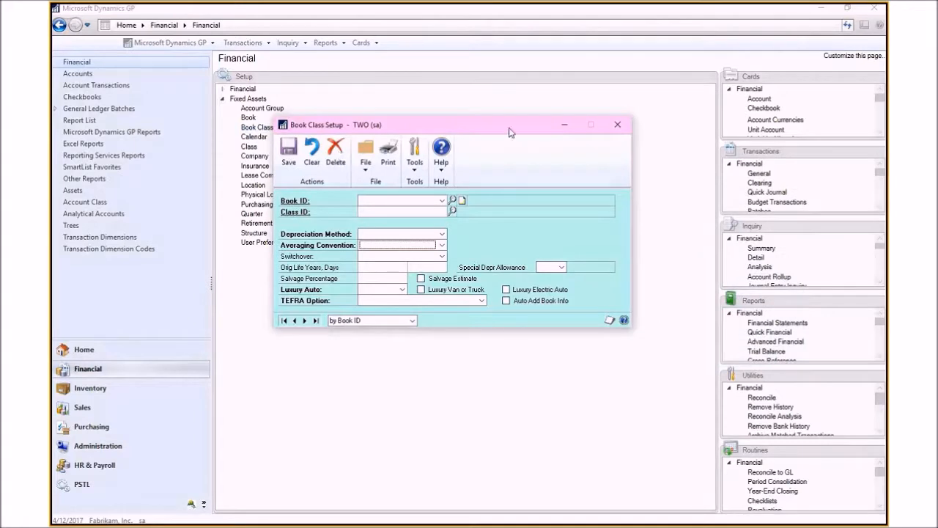
{"action": "left_click_drag", "start_coordinate": [511, 132], "coordinate": [577, 86]}
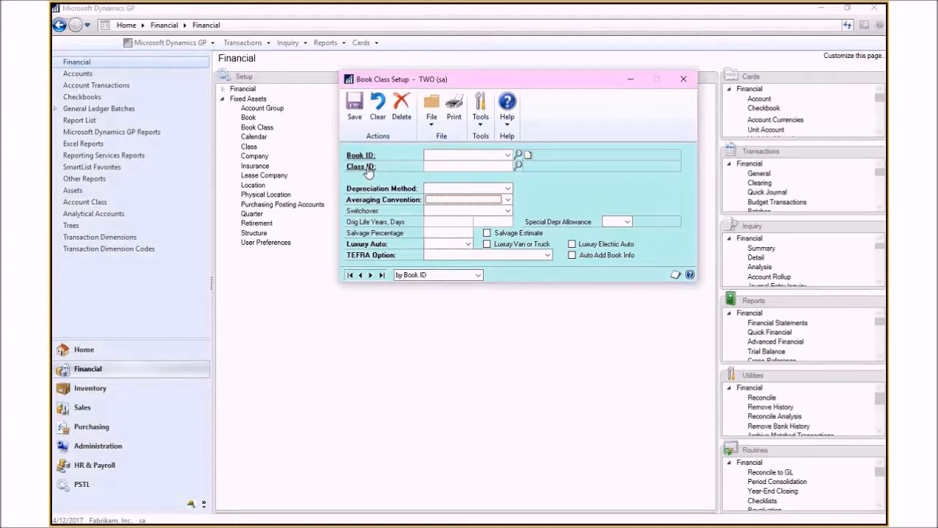
{"action": "left_click", "coordinate": [507, 156]}
{"action": "left_click", "coordinate": [506, 165]}
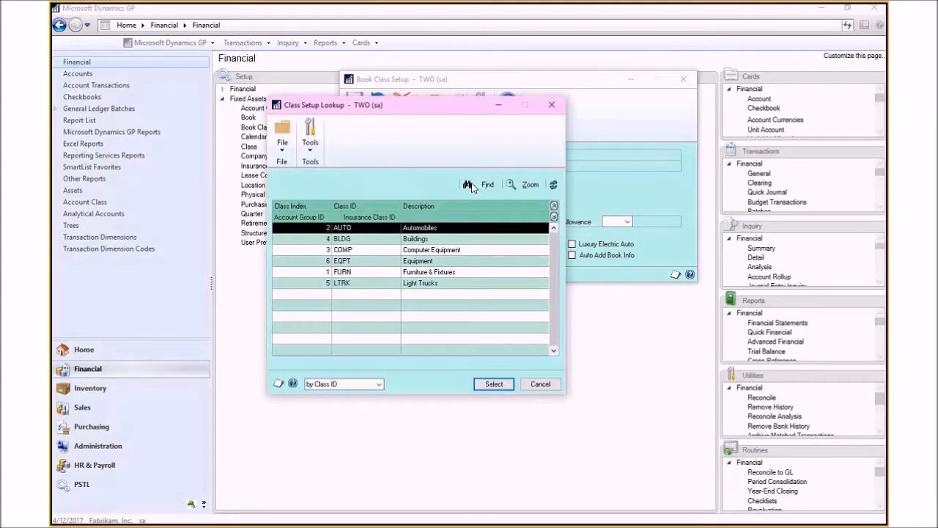
{"action": "left_click", "coordinate": [282, 136]}
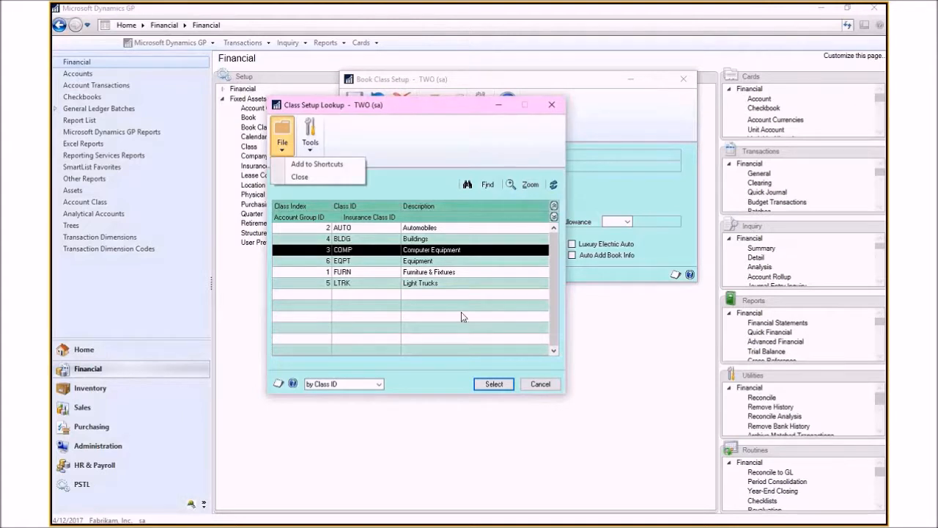
{"action": "left_click", "coordinate": [493, 384]}
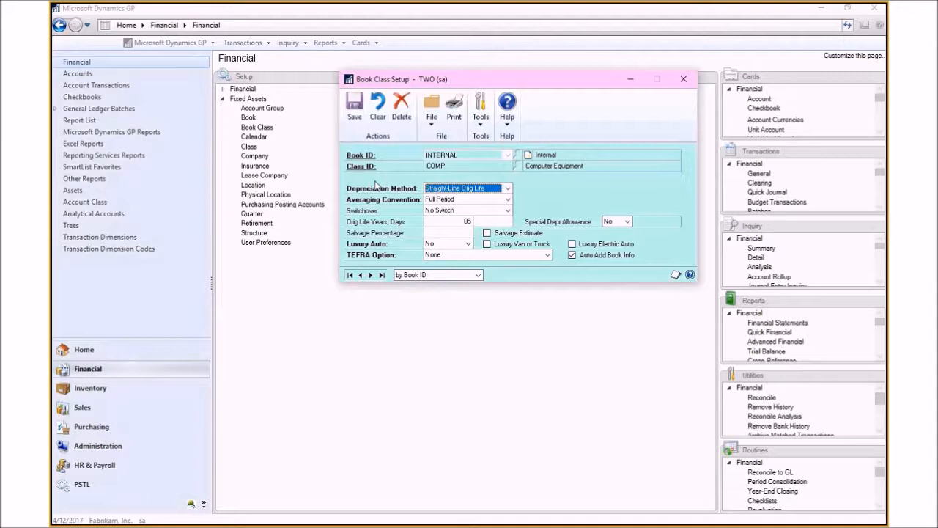
Step: Browse the available Depreciation Method and Averaging Convention options, keeping Full Period as the convention
{"action": "left_click", "coordinate": [507, 189]}
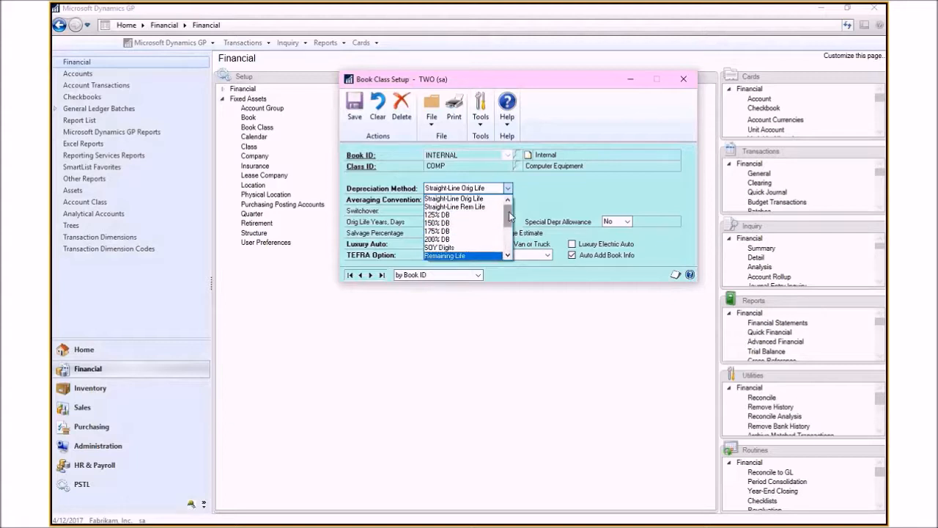
{"action": "left_click_drag", "start_coordinate": [510, 216], "coordinate": [512, 250]}
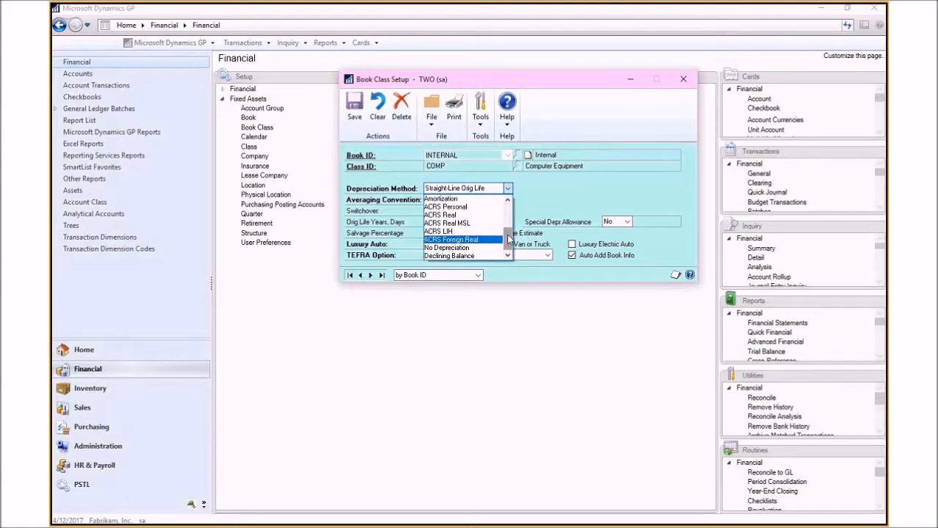
{"action": "left_click_drag", "start_coordinate": [508, 239], "coordinate": [529, 185]}
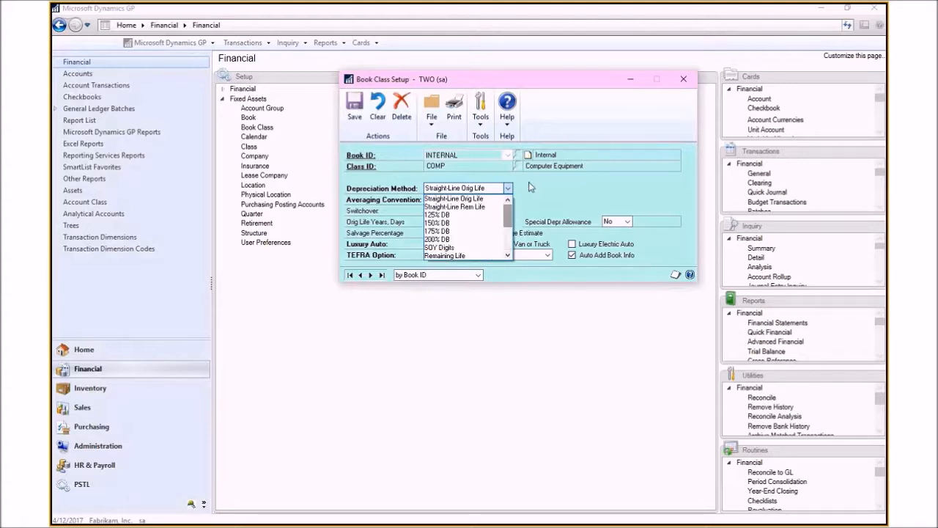
{"action": "scroll", "coordinate": [586, 194], "scroll_direction": "down", "scroll_amount": 2}
{"action": "left_click", "coordinate": [586, 194]}
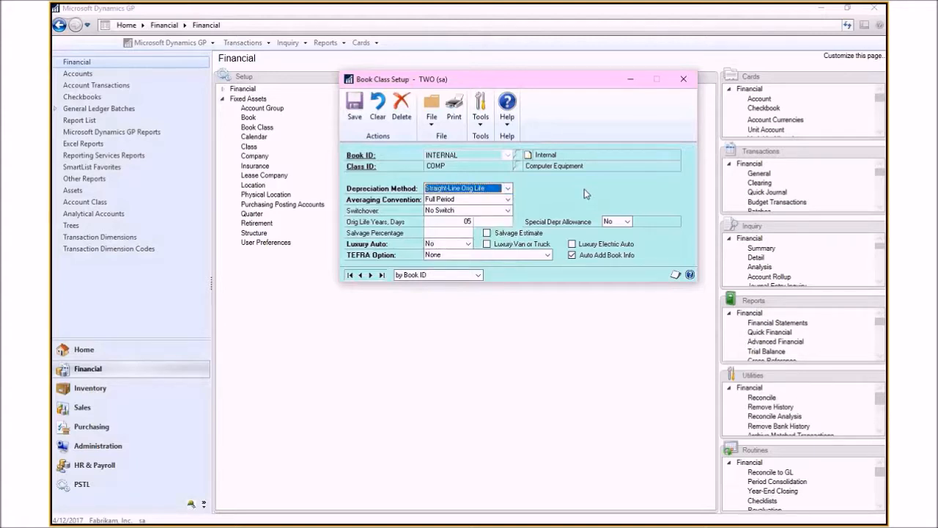
{"action": "left_click", "coordinate": [508, 201]}
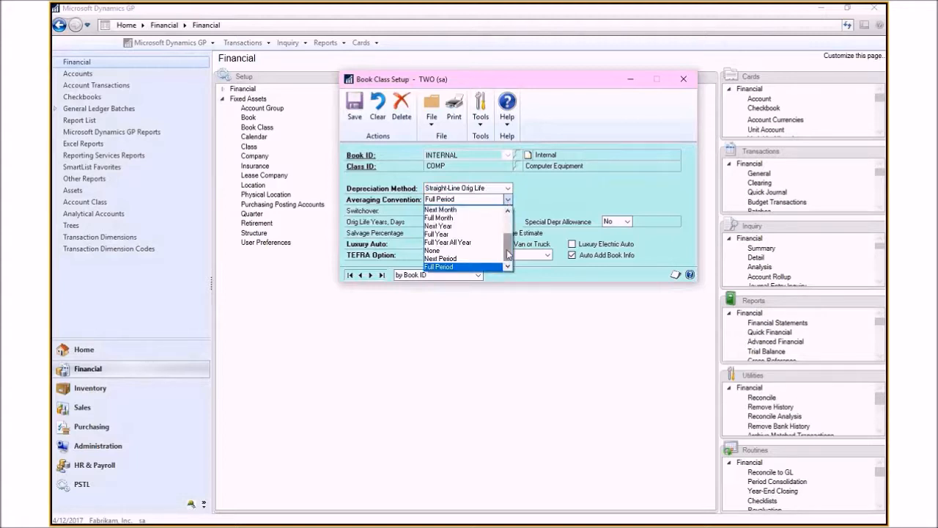
{"action": "scroll", "coordinate": [508, 254], "scroll_direction": "up", "scroll_amount": 2}
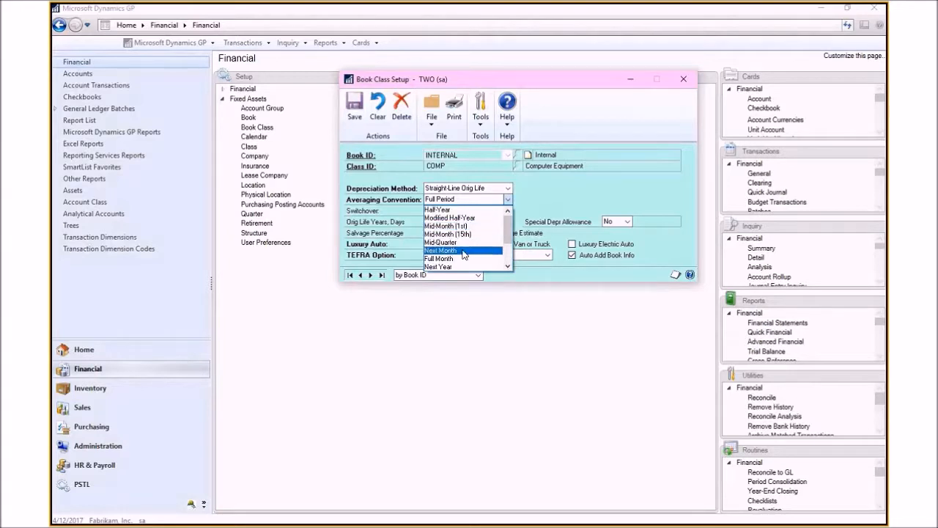
{"action": "scroll", "coordinate": [511, 250], "scroll_direction": "down", "scroll_amount": 1}
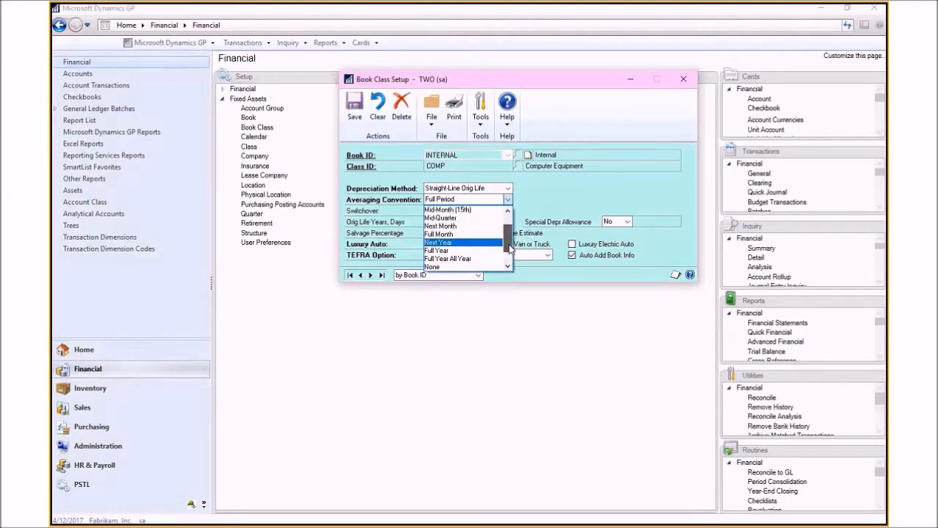
{"action": "scroll", "coordinate": [511, 250], "scroll_direction": "down", "scroll_amount": 1}
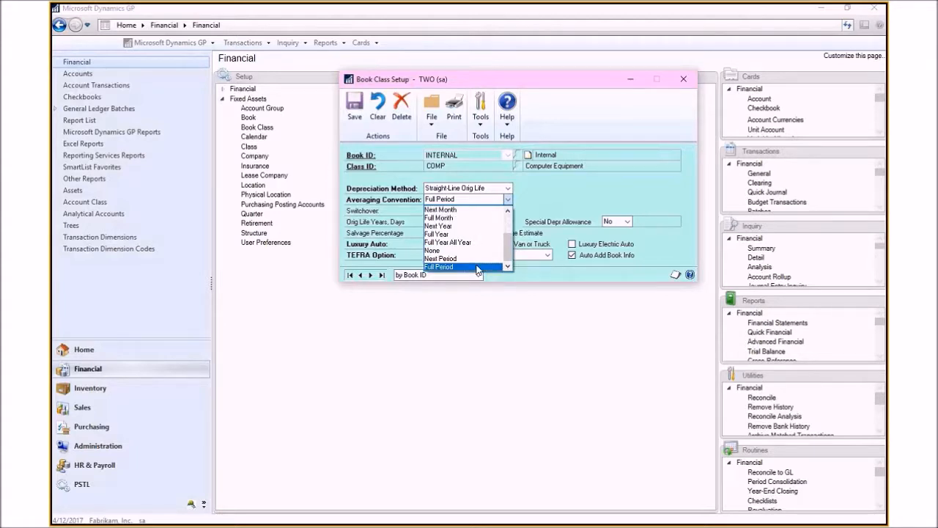
{"action": "left_click", "coordinate": [479, 267]}
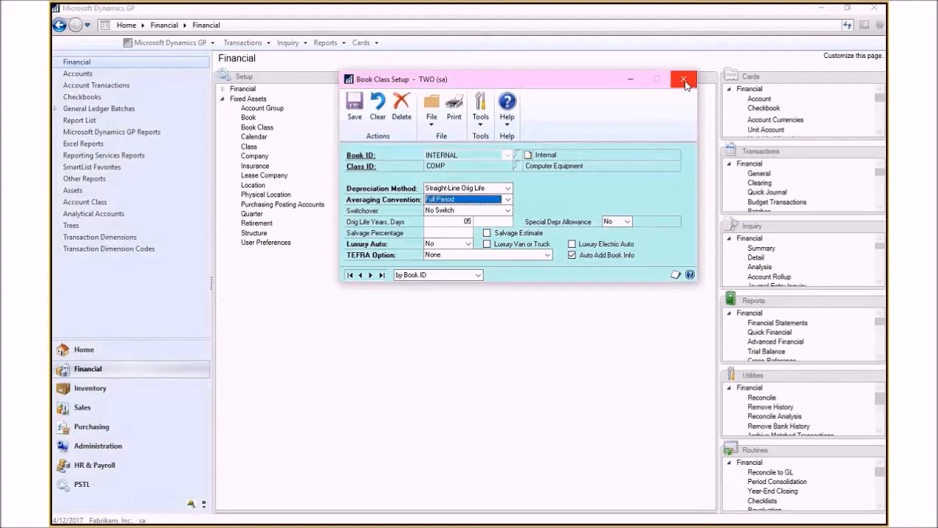
Step: Open the Book setup, look up the FEDERAL book, then close it and the Book Class setup
{"action": "left_click", "coordinate": [365, 156]}
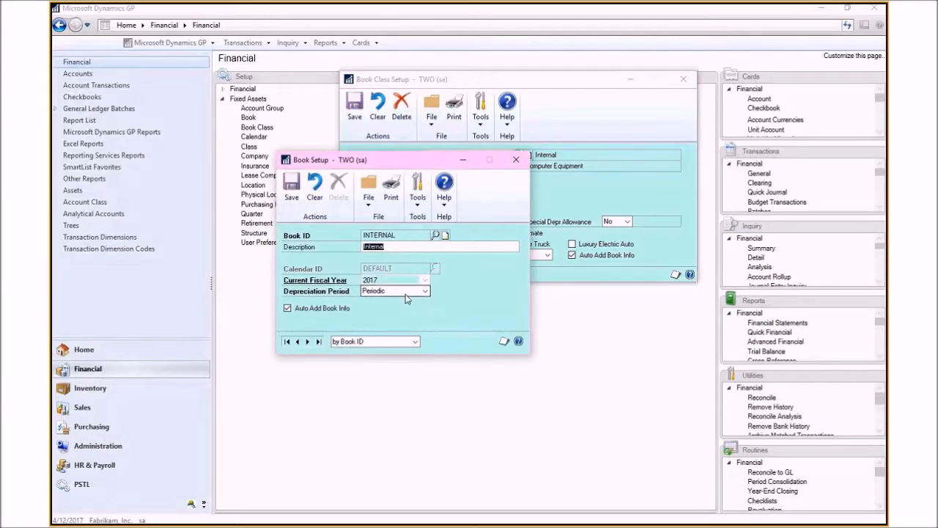
{"action": "left_click", "coordinate": [435, 235]}
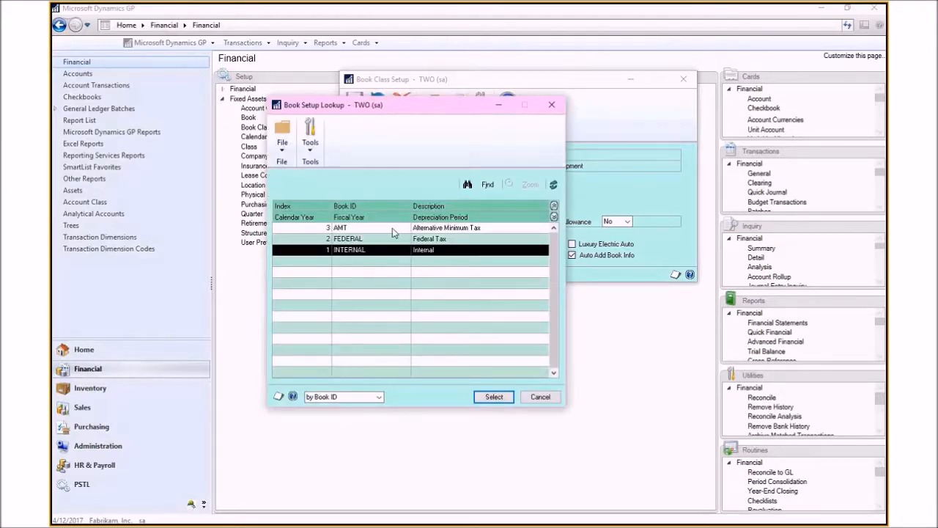
{"action": "left_click", "coordinate": [456, 240]}
{"action": "left_click", "coordinate": [494, 397]}
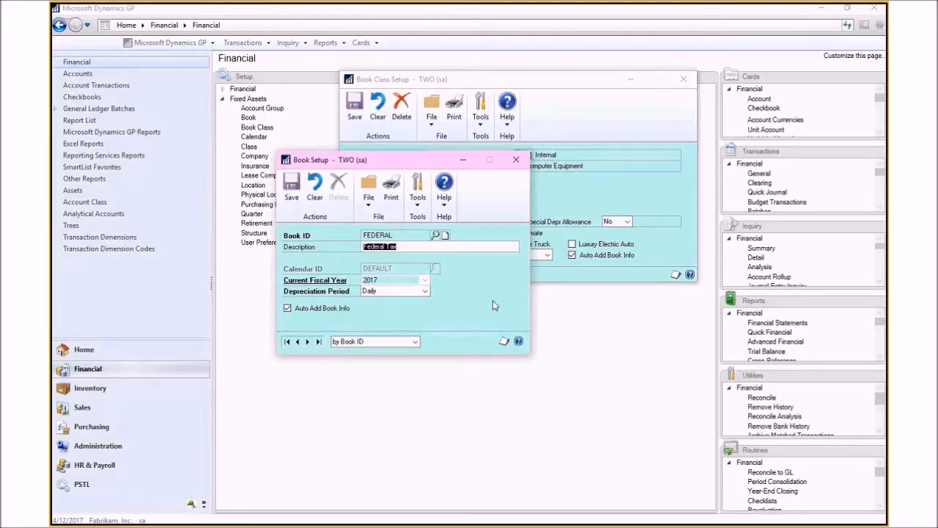
{"action": "left_click_drag", "start_coordinate": [396, 161], "coordinate": [451, 283]}
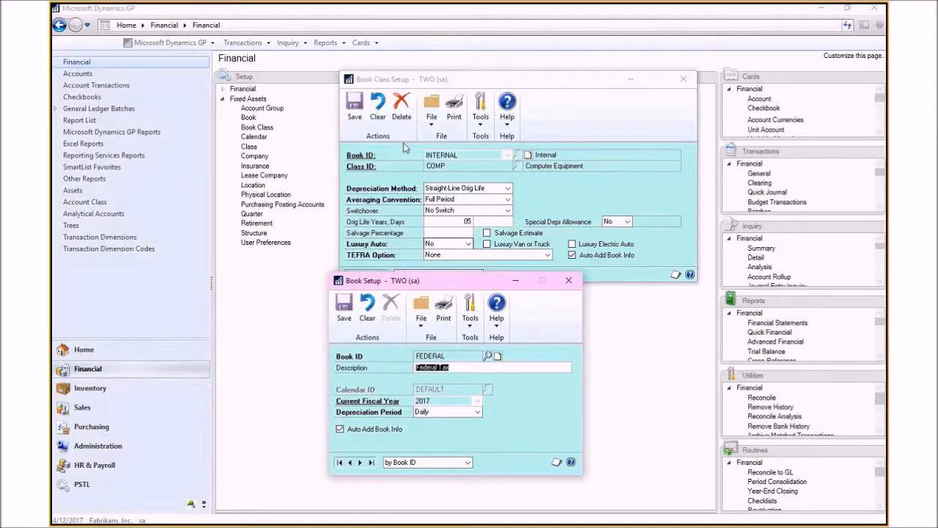
{"action": "left_click", "coordinate": [570, 281]}
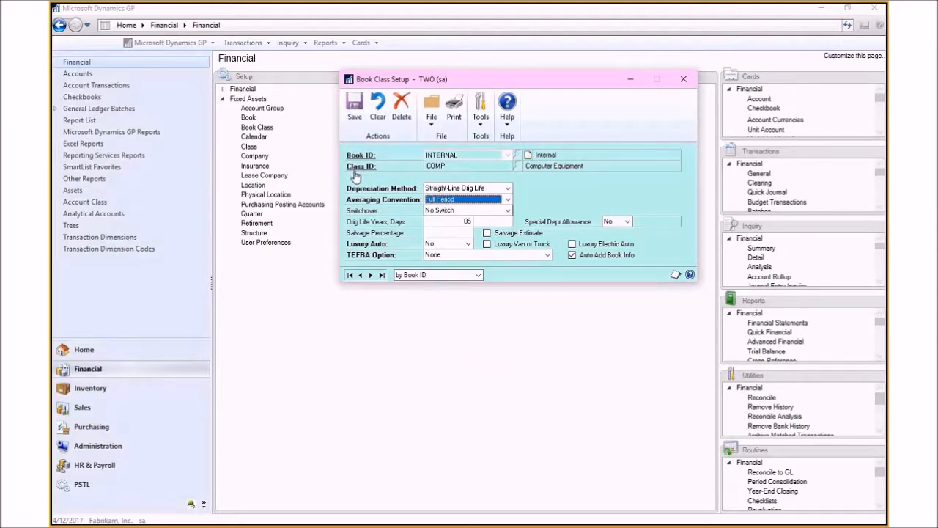
{"action": "left_click", "coordinate": [681, 80]}
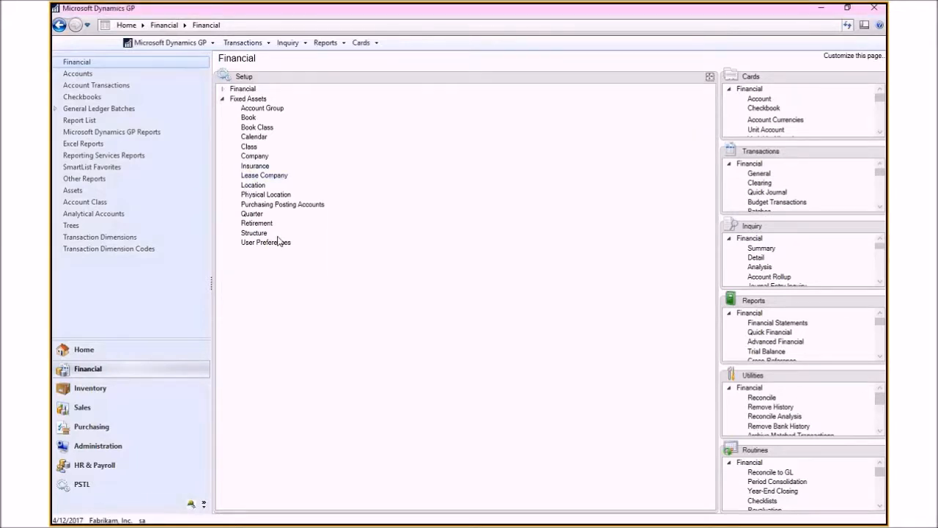
Step: Open Fixed Assets Purchasing Posting Accounts setup, step to the next assigned record, and close it
{"action": "left_click", "coordinate": [282, 204]}
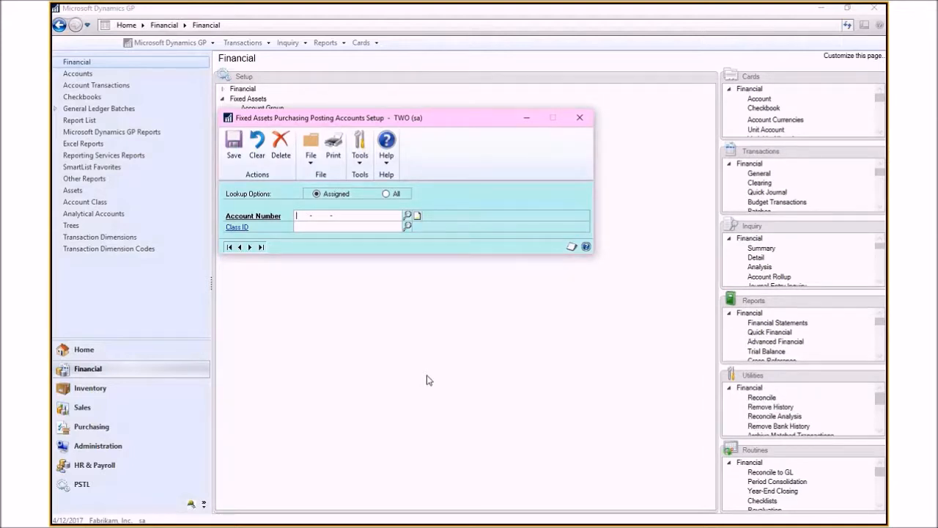
{"action": "left_click", "coordinate": [250, 248]}
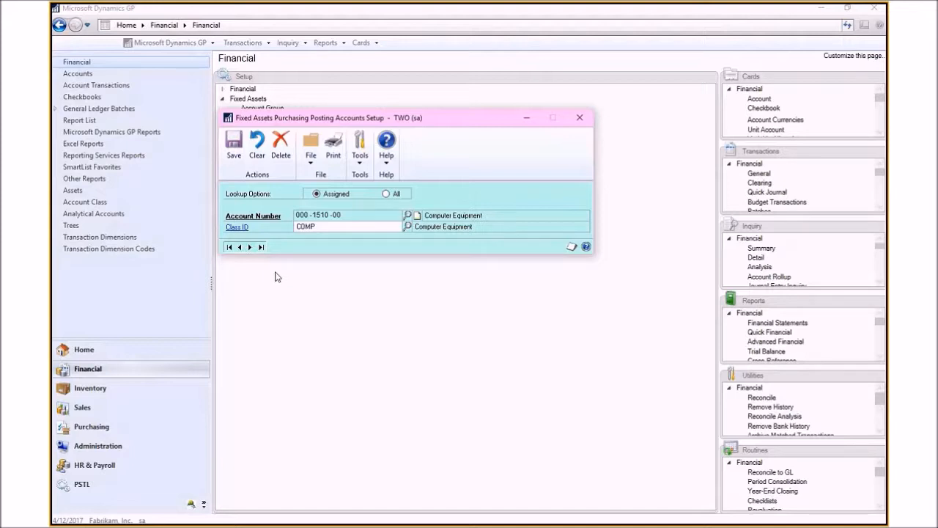
{"action": "left_click", "coordinate": [579, 119]}
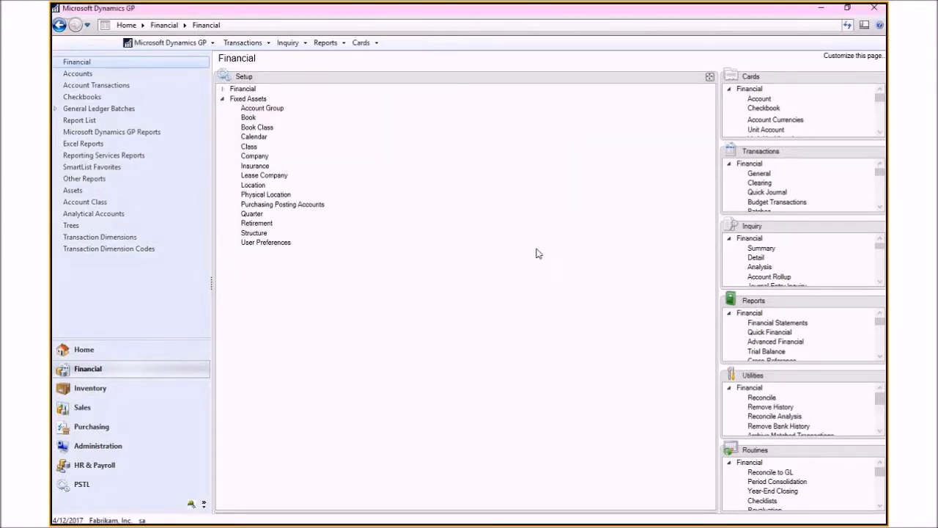
Step: Open a new payables transaction entry and enter the description computer 15"
{"action": "left_click", "coordinate": [112, 432]}
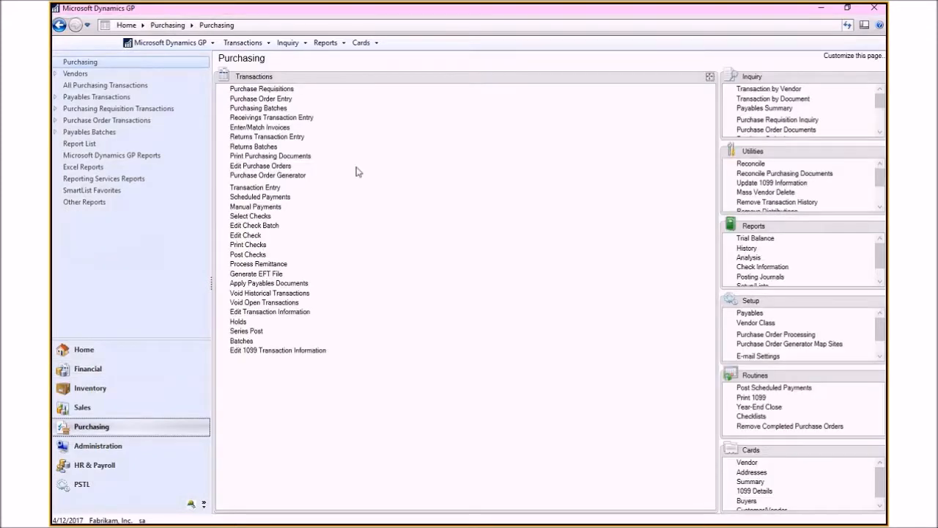
{"action": "left_click", "coordinate": [255, 188]}
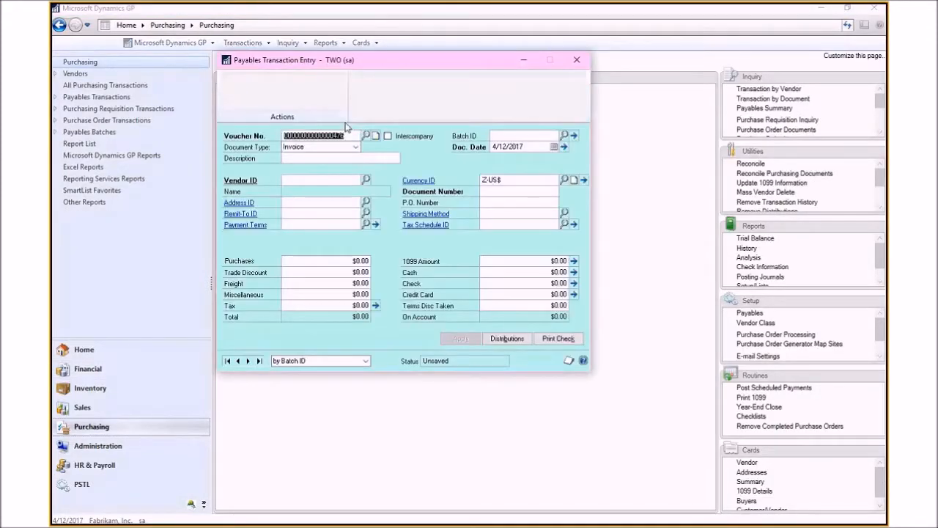
{"action": "key", "text": "Tab"}
{"action": "key", "text": "Tab"}
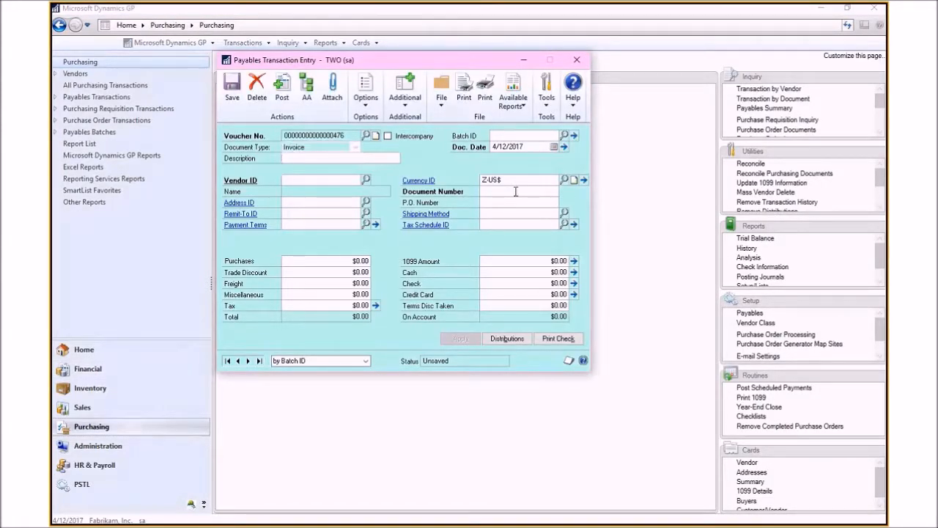
{"action": "type", "text": "computer 15\""}
Step: Choose vendor ADVANCED0001 and enter document number 321897
{"action": "key", "text": "Tab"}
{"action": "key", "text": "Tab"}
{"action": "type", "text": "ADV"}
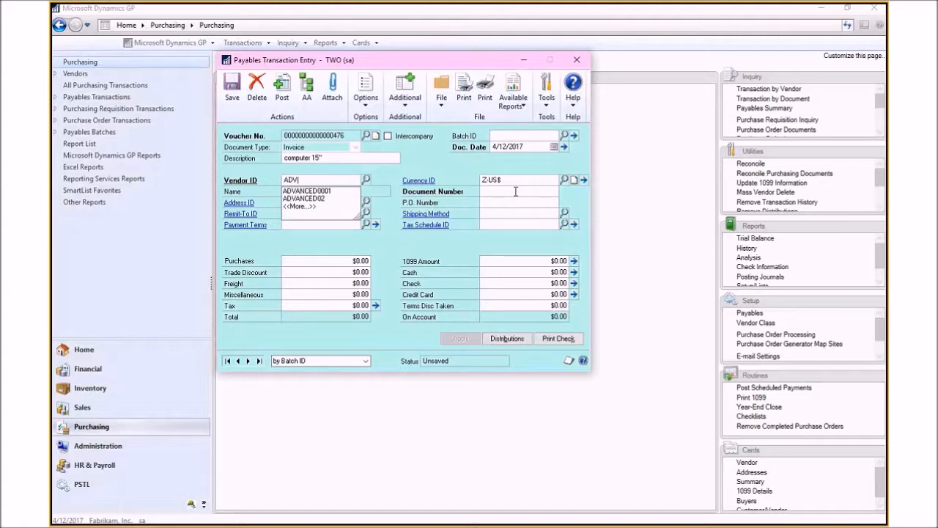
{"action": "key", "text": "Tab"}
{"action": "left_click", "coordinate": [516, 191]}
{"action": "type", "text": "321897"}
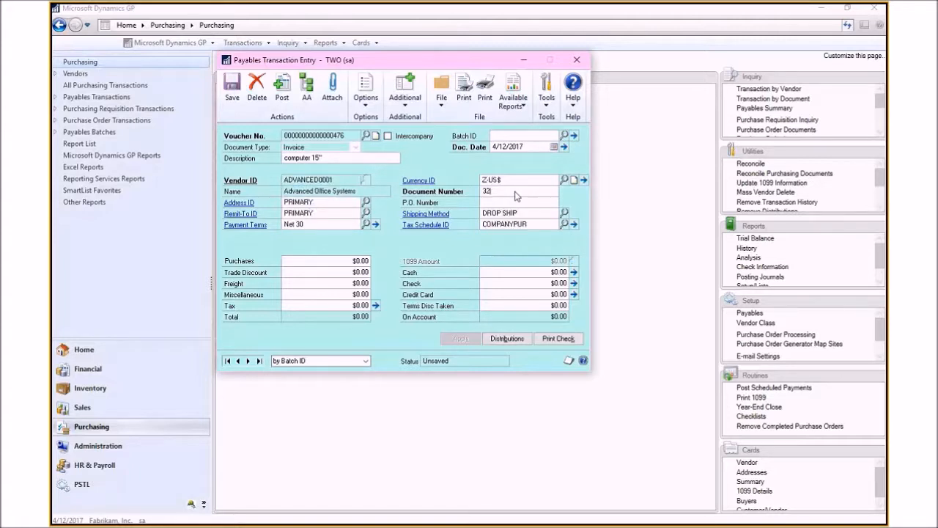
Step: Enter the purchases amount of $1,575.00 for the invoice
{"action": "key", "text": "Tab"}
{"action": "key", "text": "Tab"}
{"action": "key", "text": "Tab"}
{"action": "key", "text": "Tab"}
{"action": "type", "text": "15,075.30"}
{"action": "key", "text": "BackSpace"}
{"action": "key", "text": "BackSpace"}
{"action": "key", "text": "BackSpace"}
{"action": "type", "text": "75.30"}
{"action": "key", "text": "Tab"}
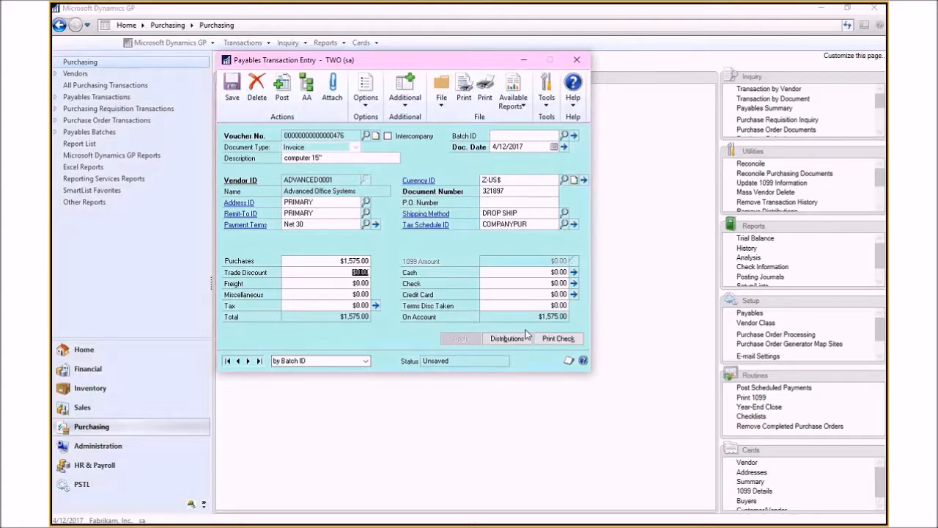
Step: Open the transaction's distributions and set the purchase account to 000-1510-00
{"action": "left_click", "coordinate": [523, 336]}
{"action": "type", "text": "000 -1510"}
{"action": "key", "text": "Tab"}
{"action": "key", "text": "Tab"}
{"action": "left_click", "coordinate": [413, 386]}
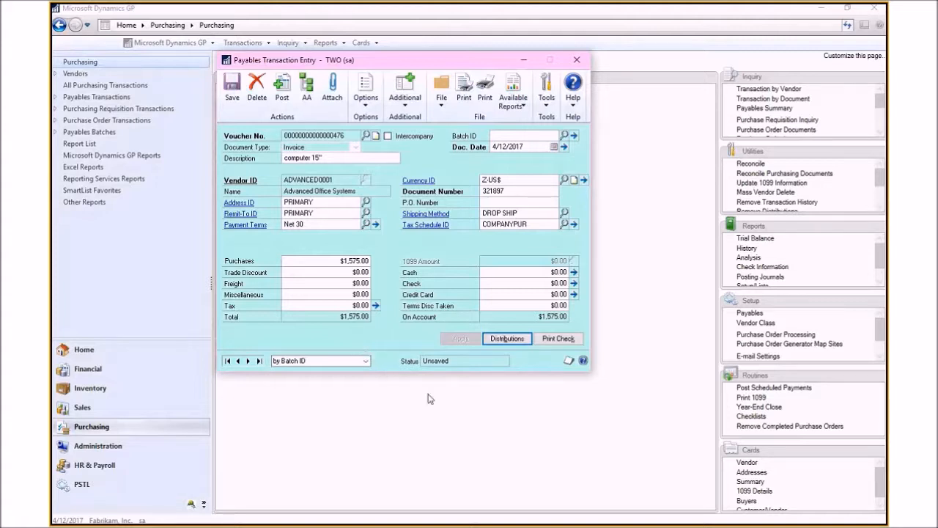
Step: Post the payables transaction, confirming the posting journal report destinations
{"action": "left_click", "coordinate": [283, 97]}
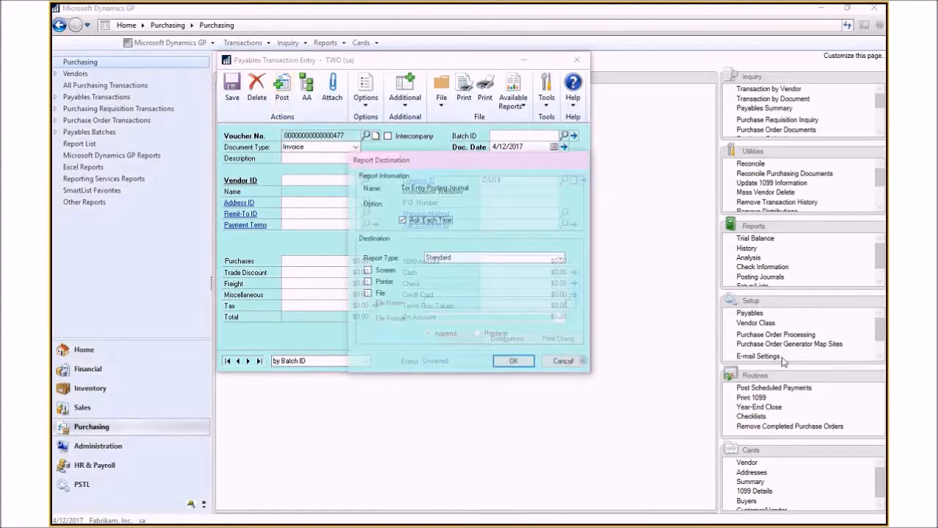
{"action": "left_click", "coordinate": [522, 364]}
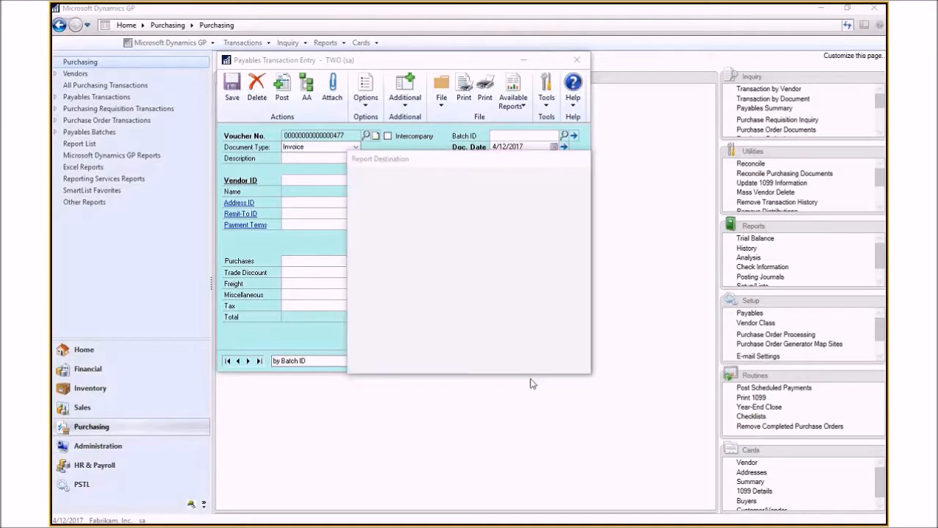
{"action": "left_click", "coordinate": [570, 366]}
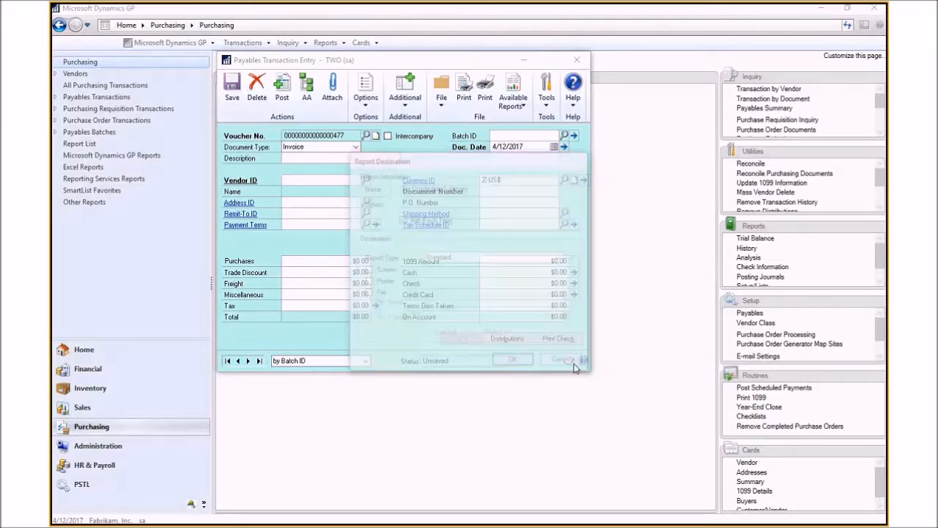
{"action": "left_click", "coordinate": [569, 364]}
{"action": "left_click", "coordinate": [578, 364]}
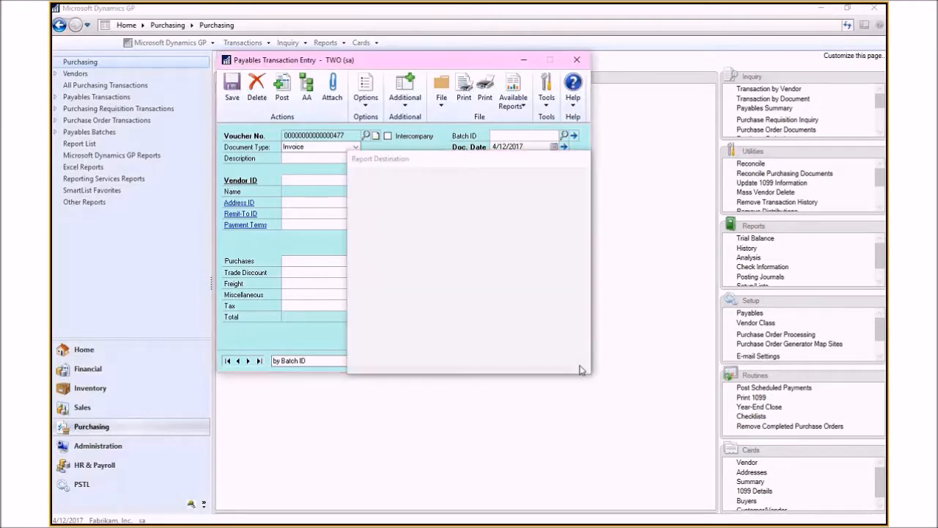
{"action": "left_click", "coordinate": [579, 366]}
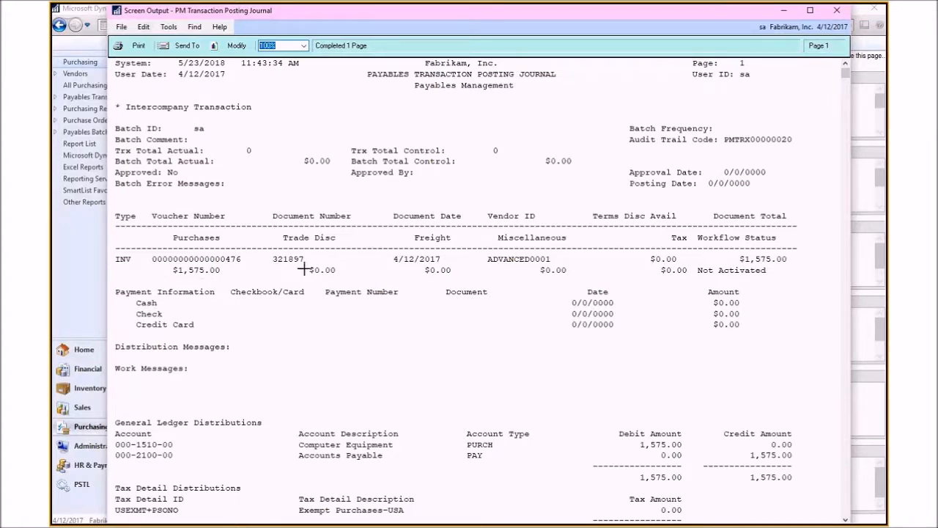
Step: Review the PM Transaction Posting Journal's general ledger distributions, then close the report
{"action": "scroll", "coordinate": [525, 356], "scroll_direction": "down", "scroll_amount": 3}
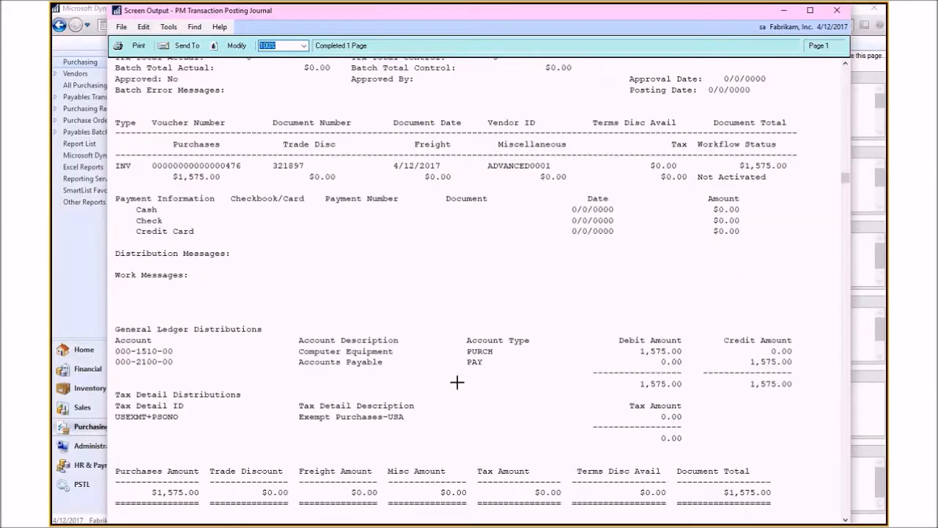
{"action": "scroll", "coordinate": [457, 382], "scroll_direction": "down", "scroll_amount": 3}
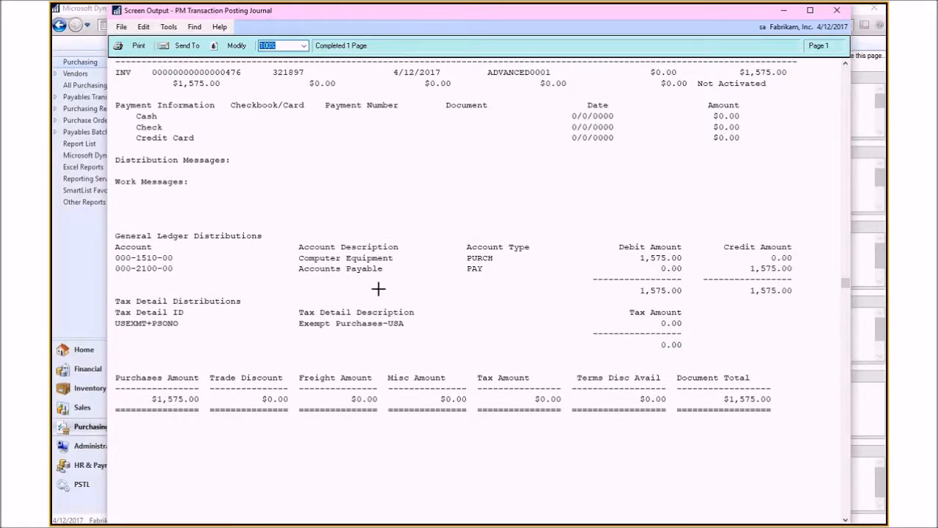
{"action": "left_click", "coordinate": [837, 10]}
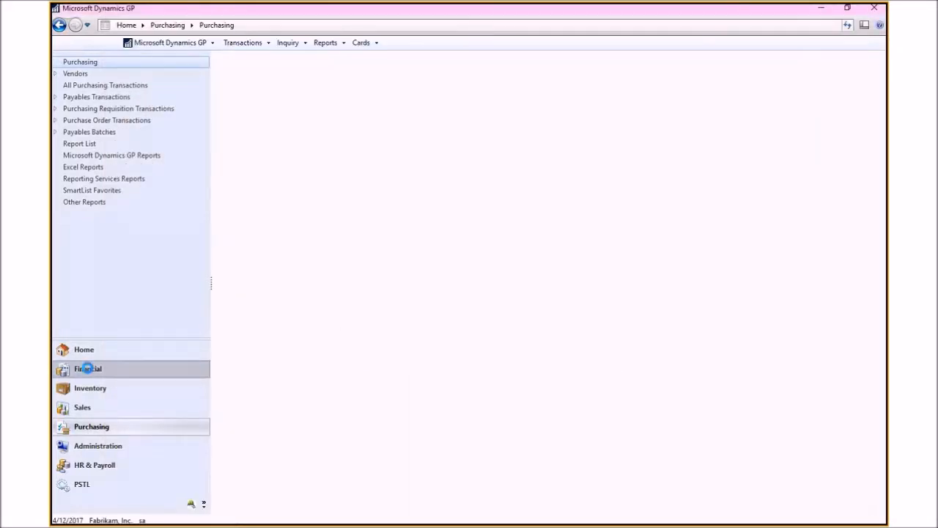
Step: Open the Fixed Assets General card and pick the ADVANCED0001 $1,575.00 purchase
{"action": "left_click", "coordinate": [87, 368]}
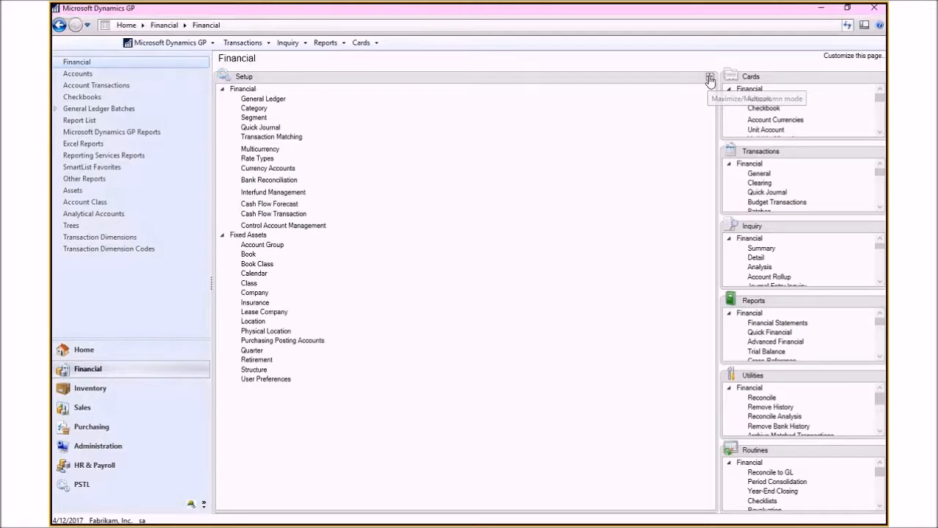
{"action": "left_click", "coordinate": [709, 77]}
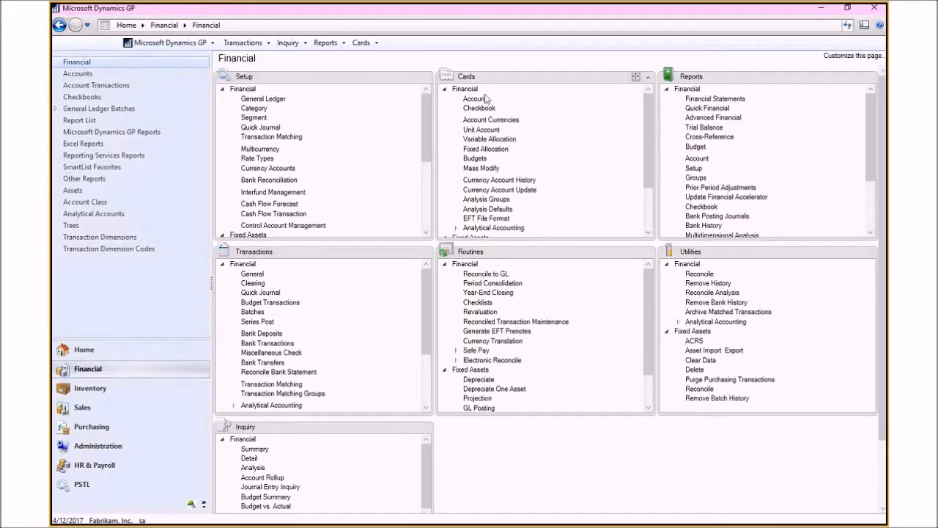
{"action": "left_click", "coordinate": [444, 89]}
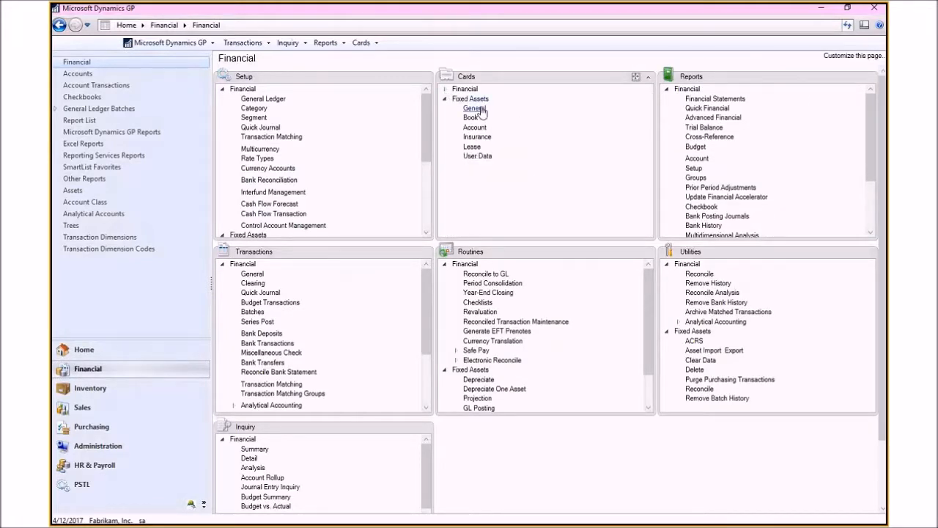
{"action": "left_click", "coordinate": [474, 108]}
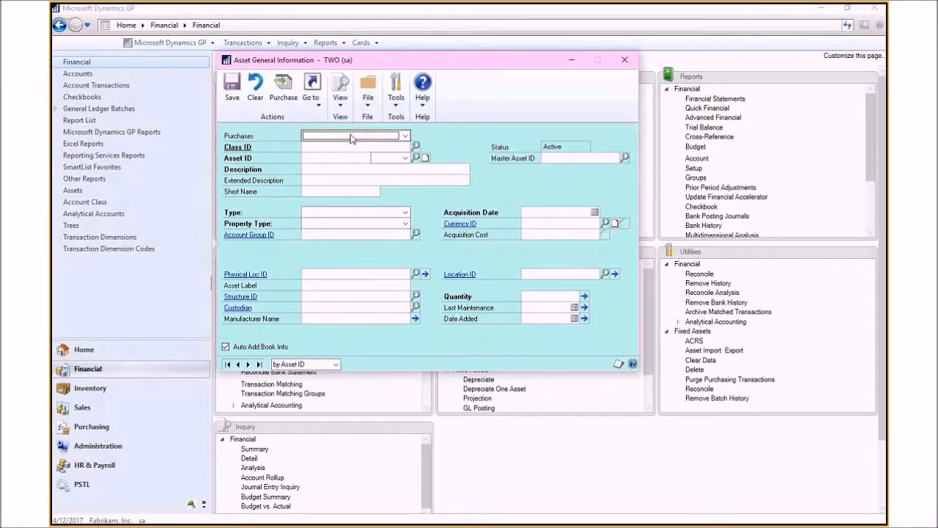
{"action": "left_click", "coordinate": [405, 136]}
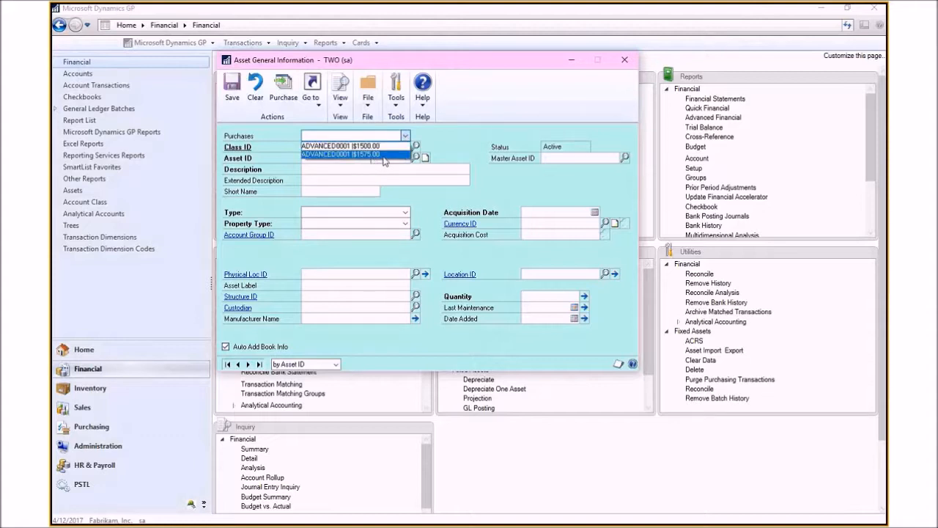
{"action": "left_click", "coordinate": [383, 155]}
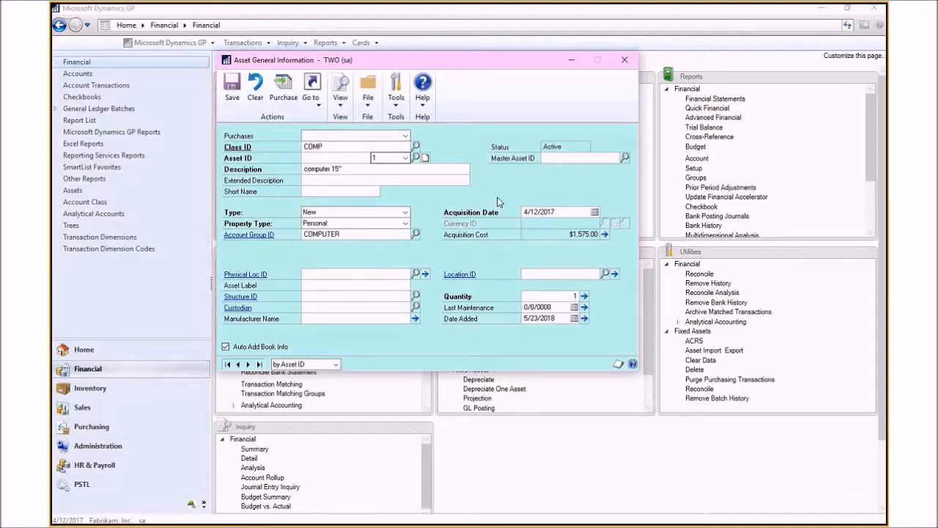
Step: Set the Asset ID to 1575 COMPUTER
{"action": "type", "text": "1575"}
{"action": "type", "text": "COMPUTER"}
{"action": "key", "text": "Tab"}
{"action": "key", "text": "Tab"}
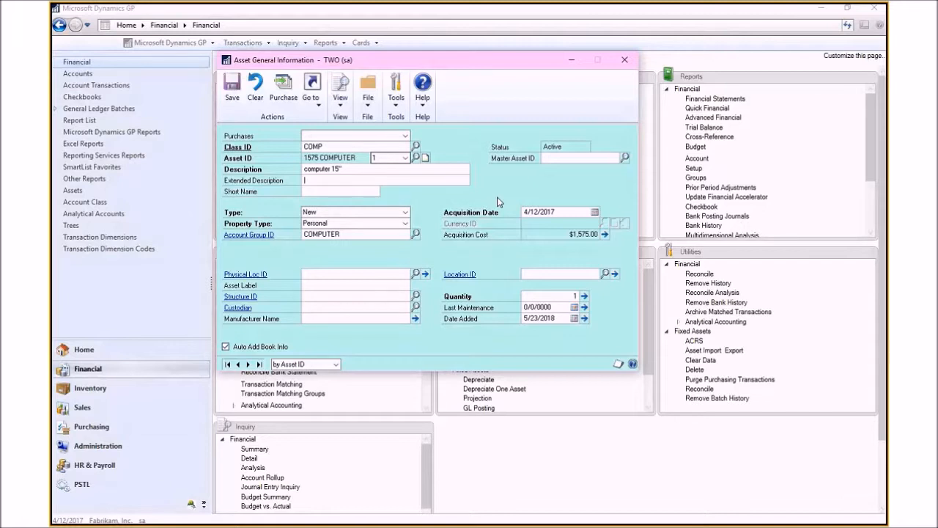
{"action": "type", "text": "15\" computer 5489765431"}
{"action": "key", "text": "Tab"}
{"action": "type", "text": "len"}
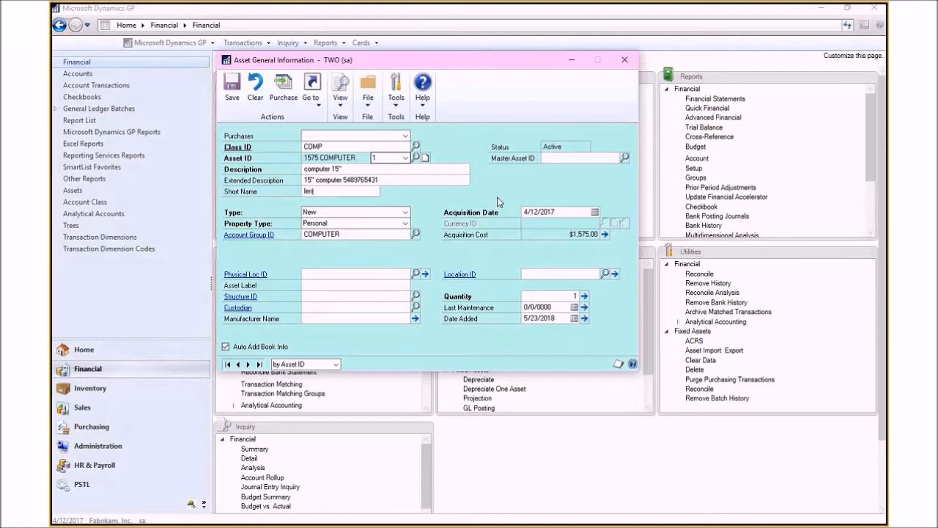
{"action": "type", "text": "ovo"}
{"action": "key", "text": "Tab"}
Step: Set the asset label to 0238 with Auto Add Book Info off and save the asset
{"action": "left_click", "coordinate": [309, 285]}
{"action": "type", "text": "0238"}
{"action": "left_click", "coordinate": [352, 321]}
{"action": "left_click", "coordinate": [231, 85]}
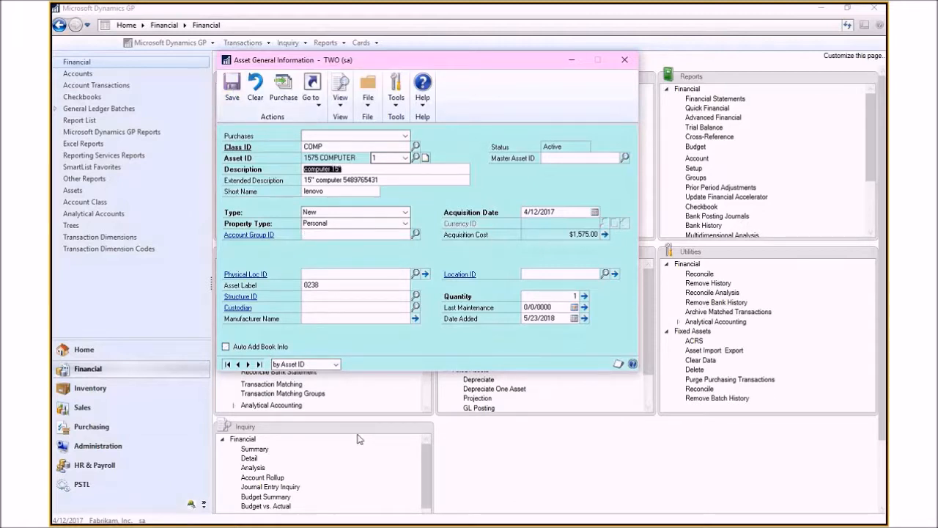
Step: Open the asset's book record, assign the INTERNAL book, save it and close the window
{"action": "left_click", "coordinate": [311, 85]}
{"action": "left_click", "coordinate": [335, 149]}
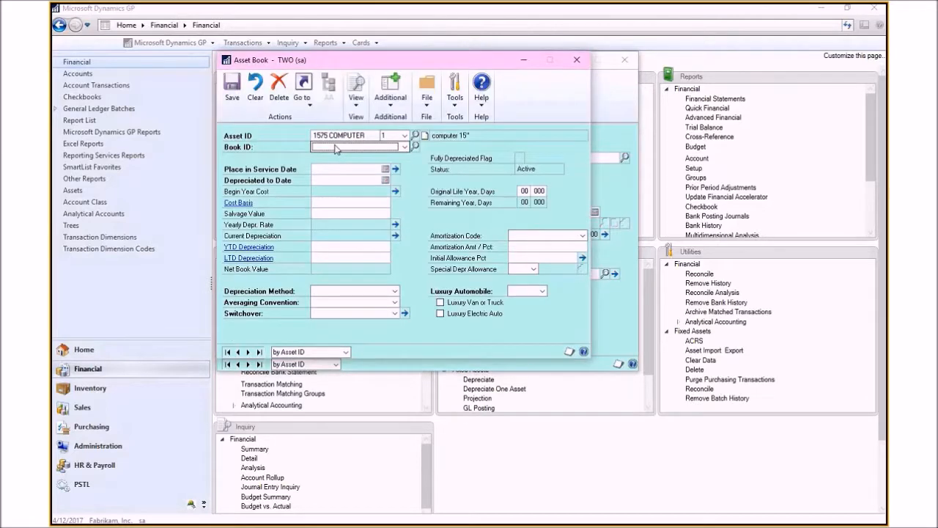
{"action": "left_click_drag", "start_coordinate": [425, 62], "coordinate": [580, 57]}
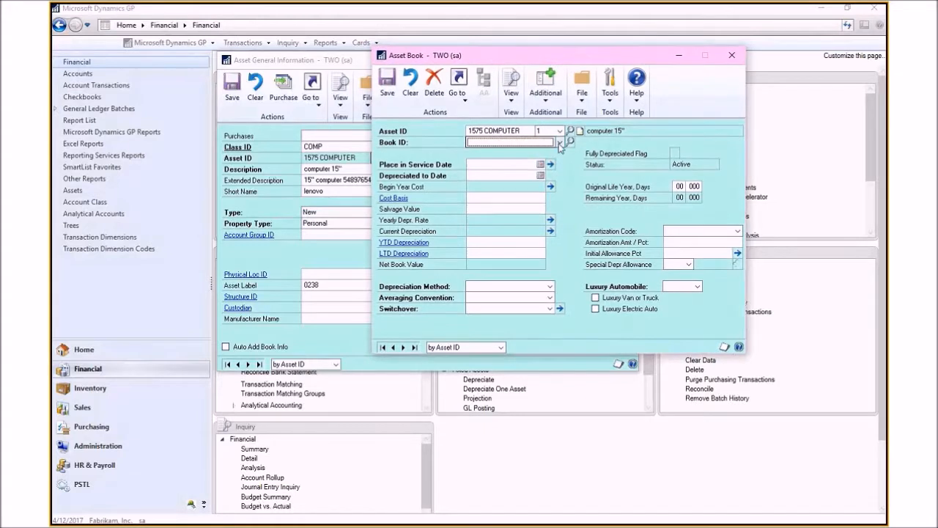
{"action": "left_click", "coordinate": [559, 142]}
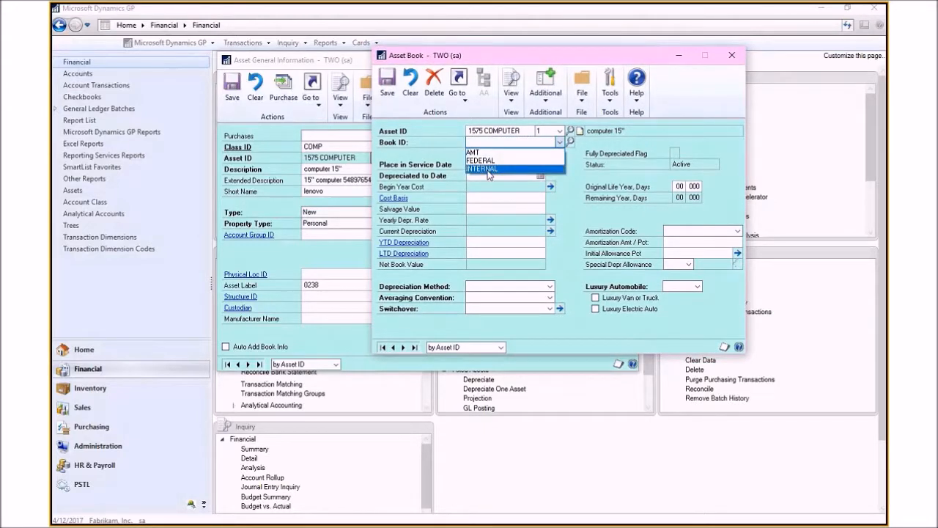
{"action": "left_click", "coordinate": [488, 170]}
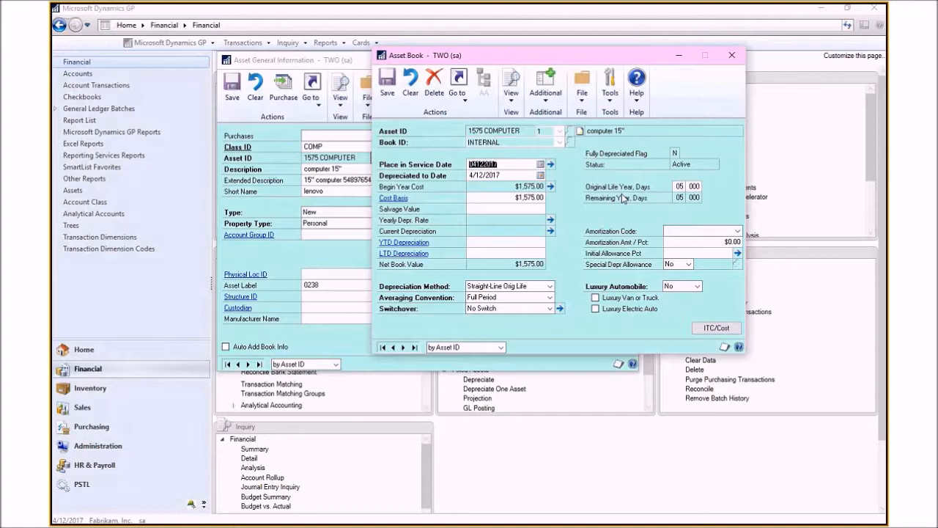
{"action": "left_click", "coordinate": [387, 84]}
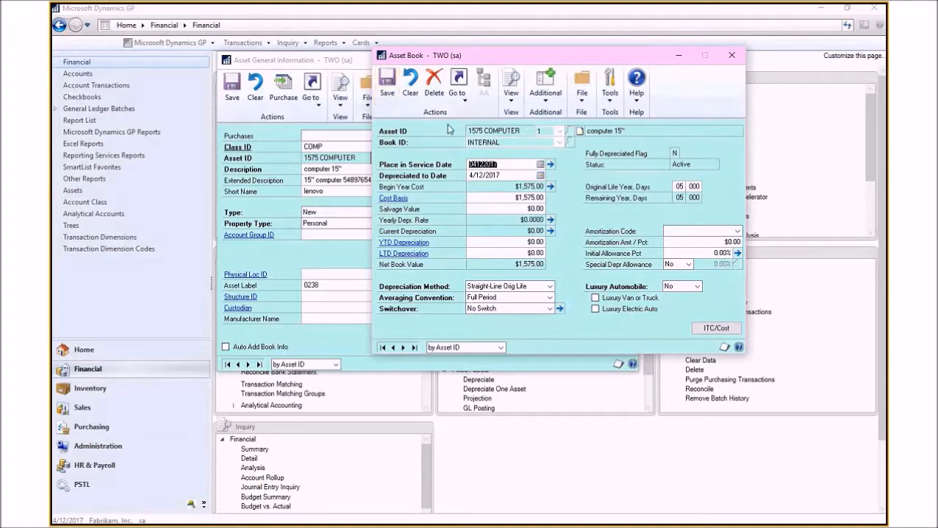
{"action": "left_click", "coordinate": [732, 55]}
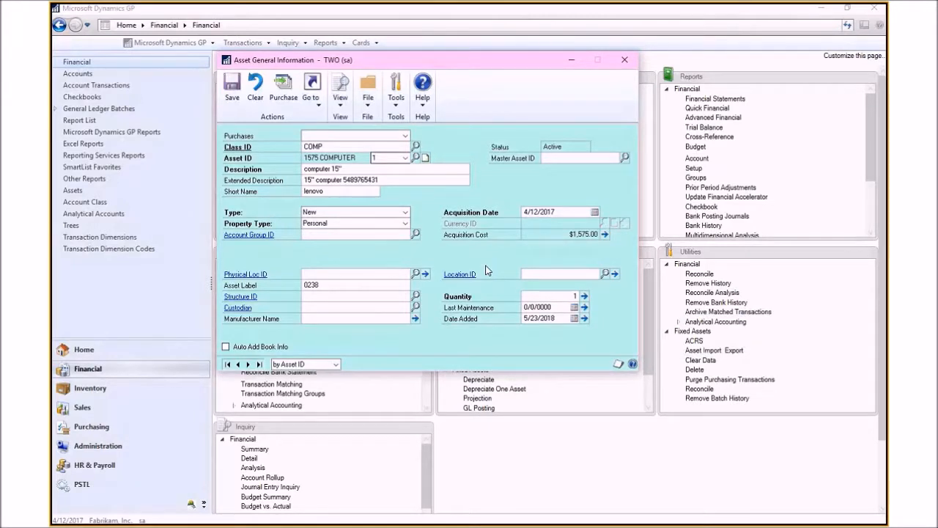
Step: Close the asset card, browse the Fixed Assets transactions and routines, and open the Depreciate routine
{"action": "left_click", "coordinate": [623, 60]}
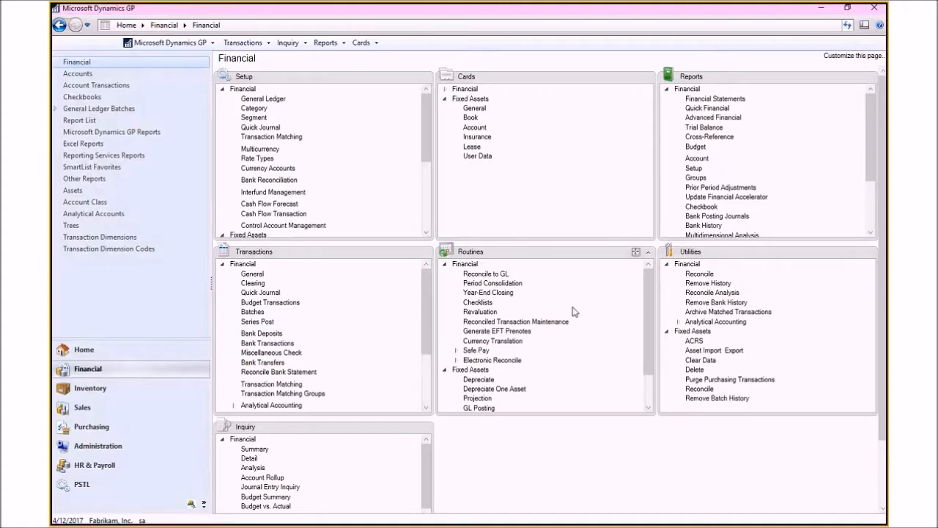
{"action": "left_click", "coordinate": [222, 264]}
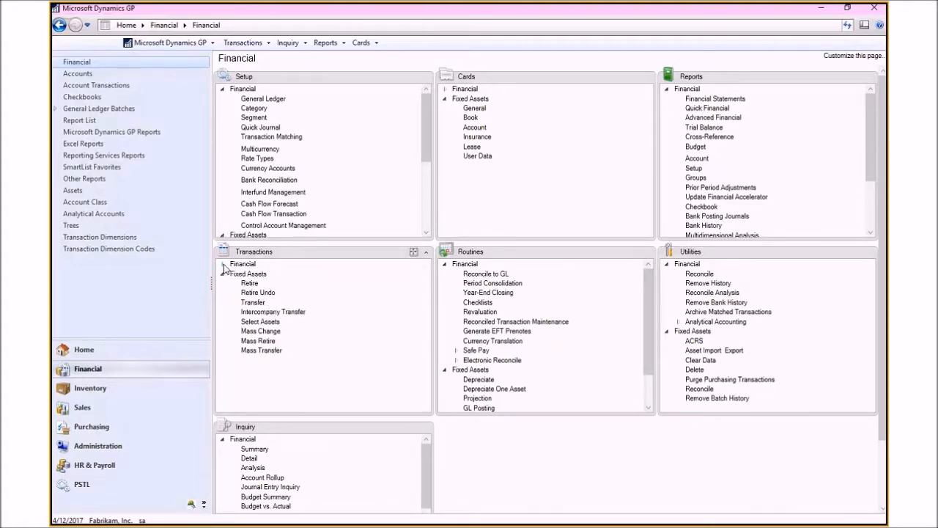
{"action": "left_click_drag", "start_coordinate": [250, 285], "coordinate": [308, 321]}
{"action": "left_click", "coordinate": [444, 265]}
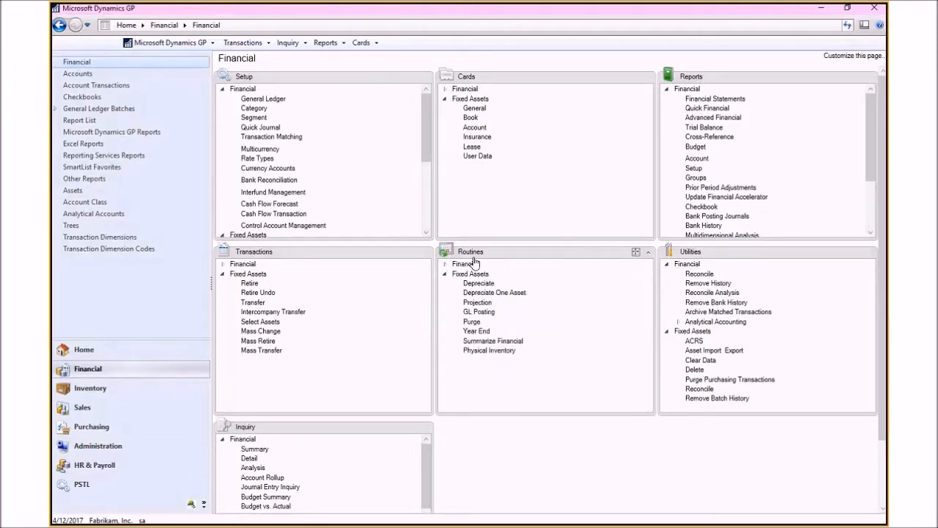
{"action": "left_click", "coordinate": [633, 252]}
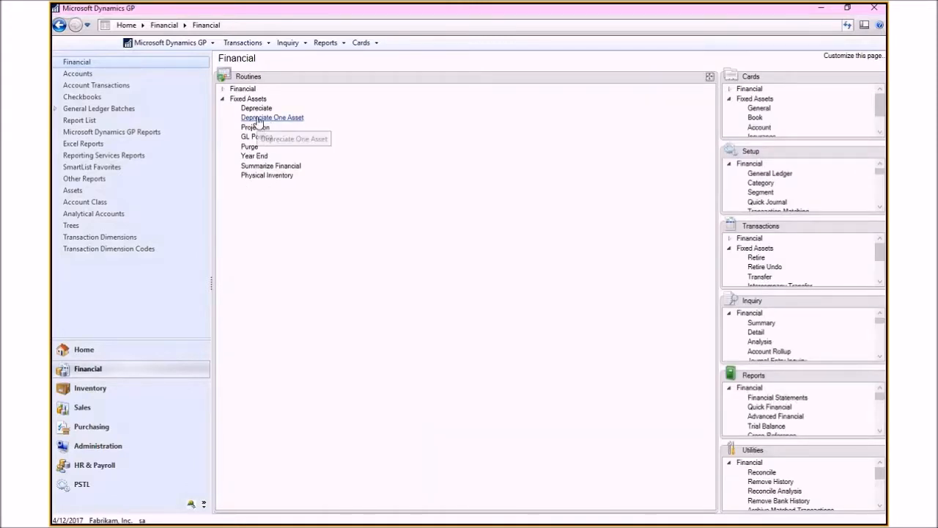
{"action": "left_click", "coordinate": [260, 108]}
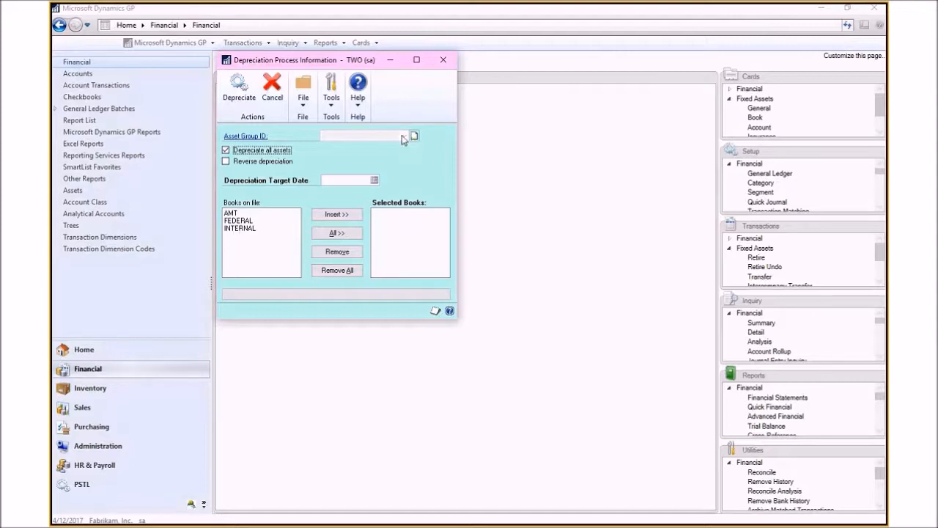
{"action": "left_click", "coordinate": [227, 150]}
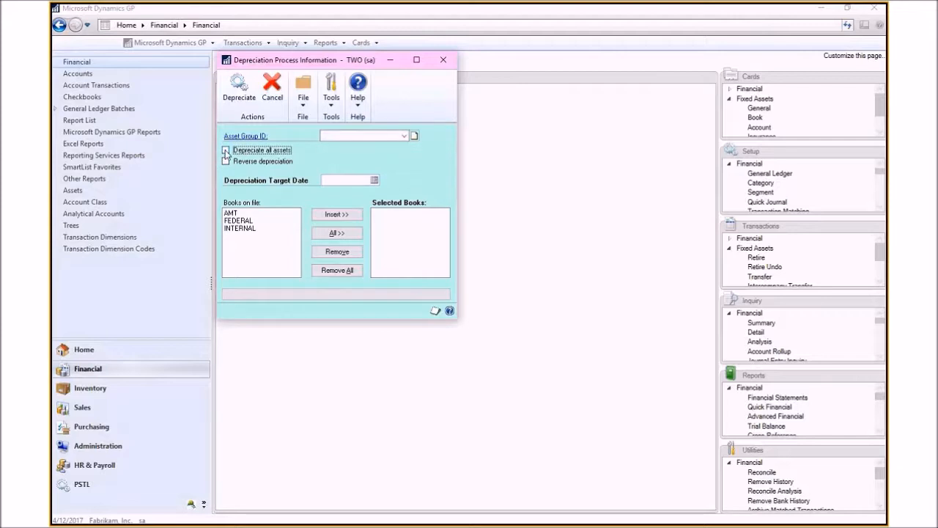
{"action": "left_click", "coordinate": [404, 137]}
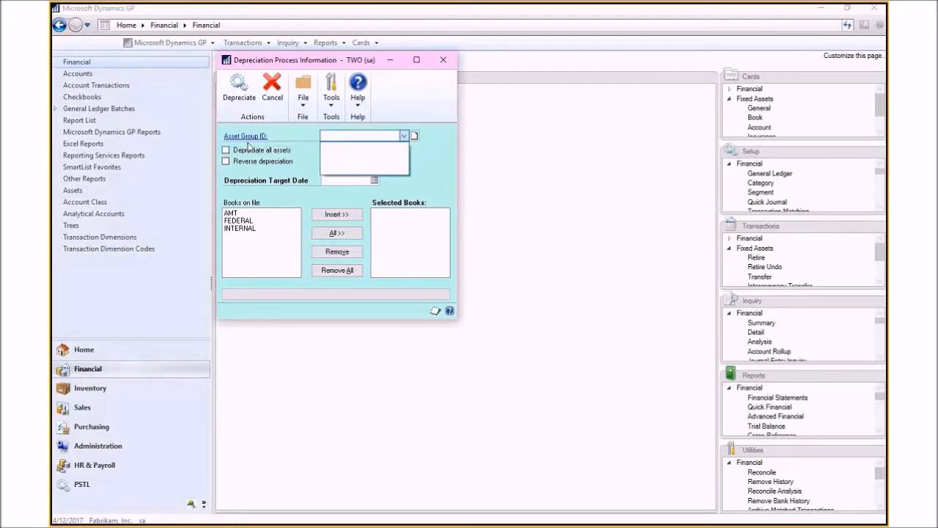
{"action": "left_click", "coordinate": [405, 136]}
{"action": "left_click", "coordinate": [282, 151]}
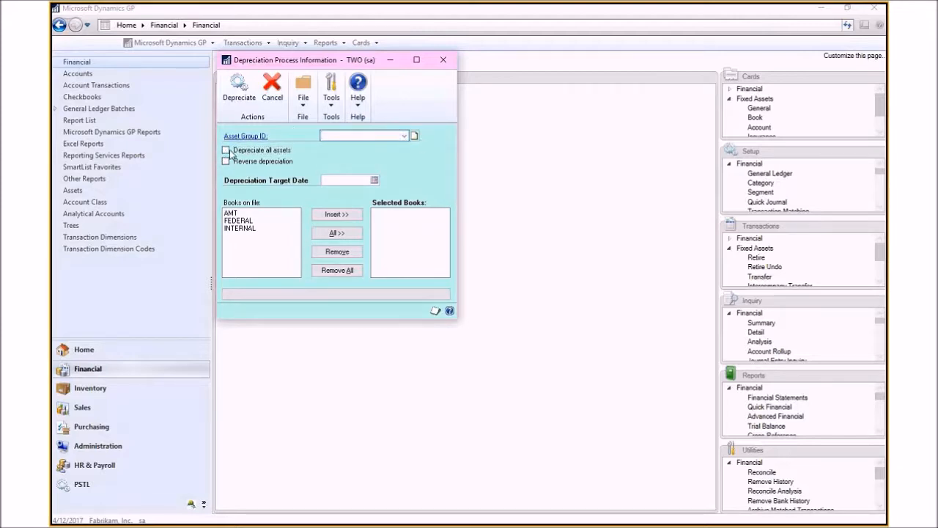
Step: Add the INTERNAL book to the selected books and set the depreciation target date to 12/31/2017
{"action": "left_click", "coordinate": [240, 228]}
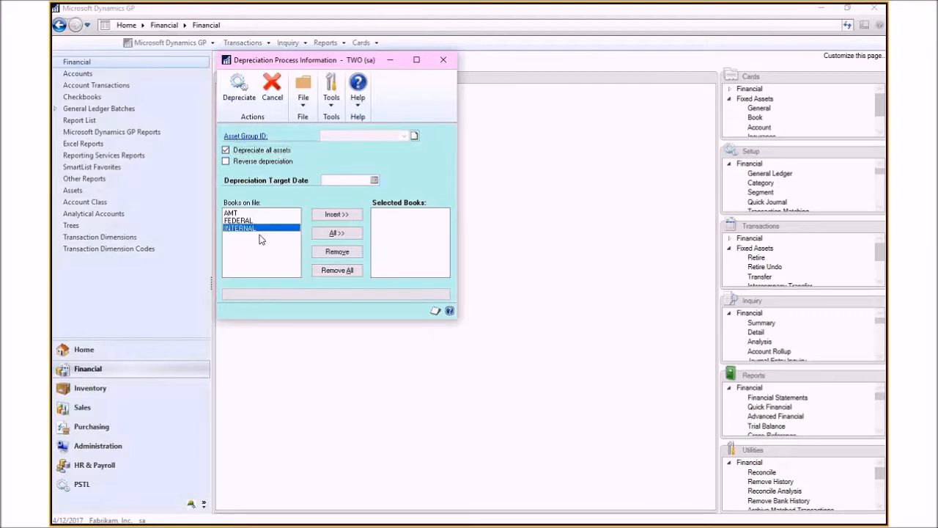
{"action": "left_click", "coordinate": [336, 214]}
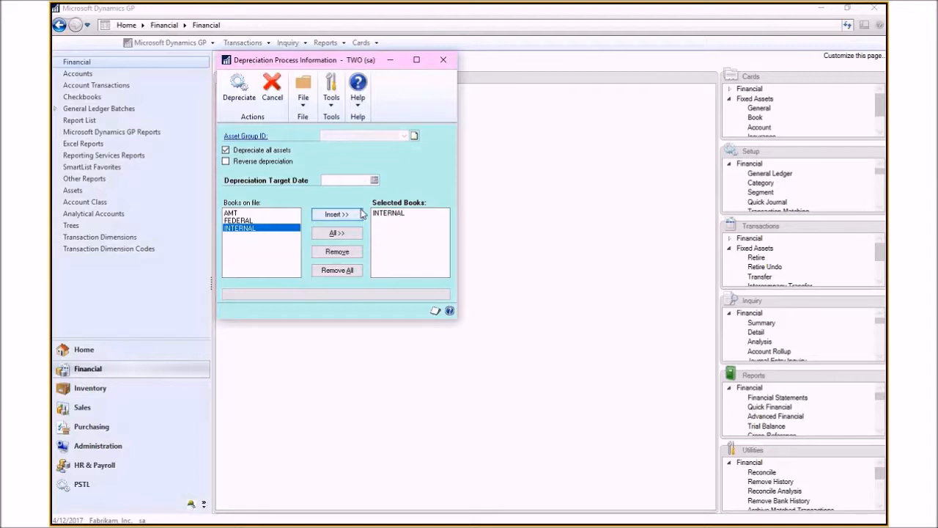
{"action": "left_click", "coordinate": [339, 181]}
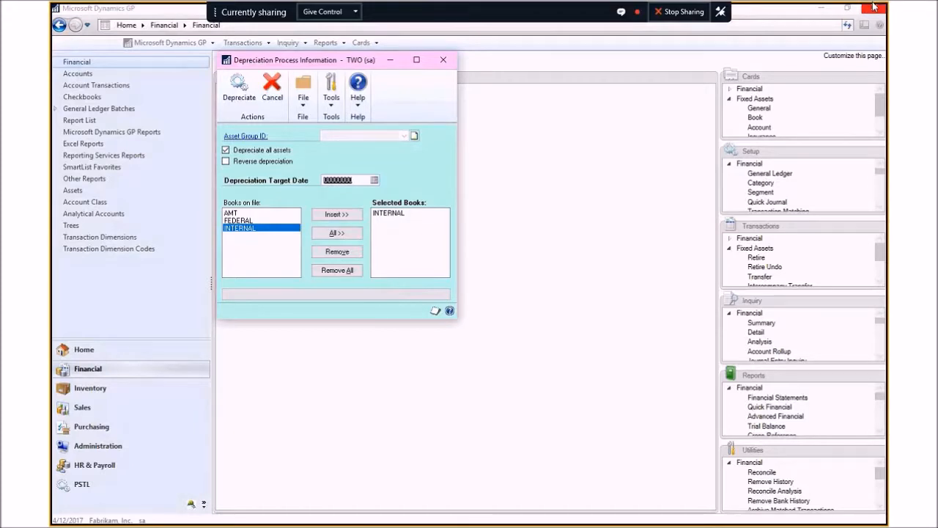
{"action": "type", "text": "12/31/2017"}
{"action": "key", "text": "Tab"}
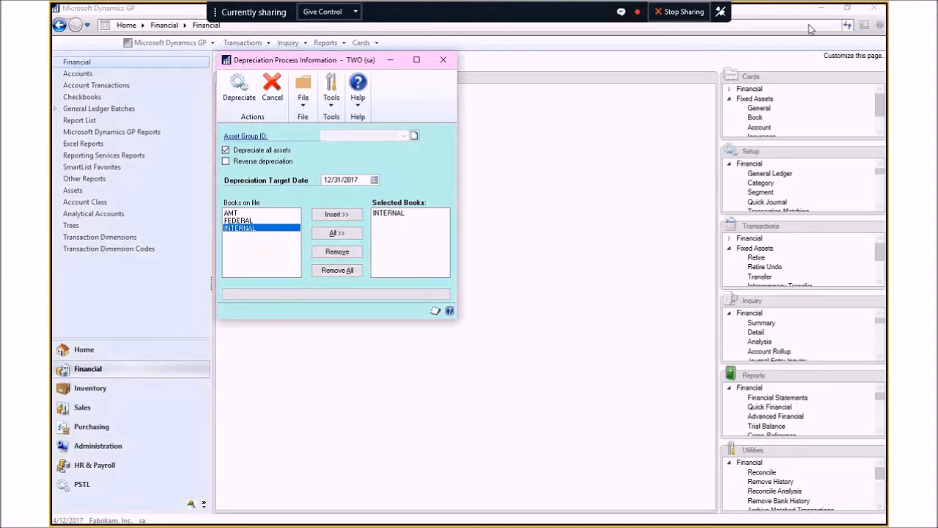
Step: Try to run depreciation for all assets, cancel at the confirmation, and close the Depreciation window
{"action": "left_click", "coordinate": [241, 91]}
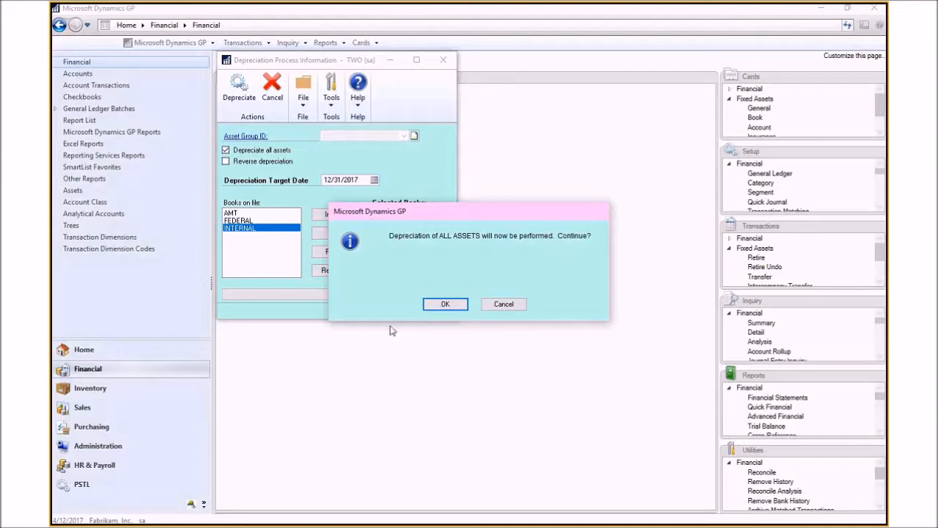
{"action": "left_click", "coordinate": [506, 305]}
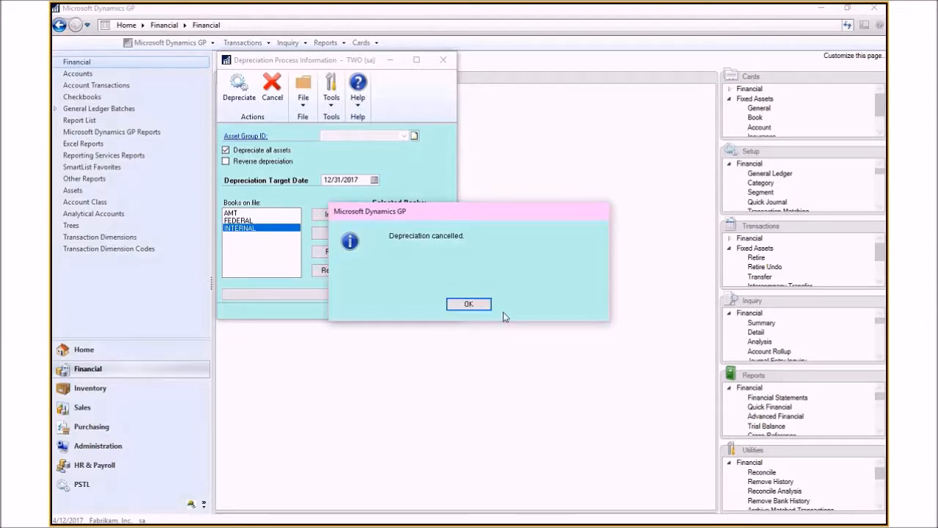
{"action": "left_click", "coordinate": [472, 303]}
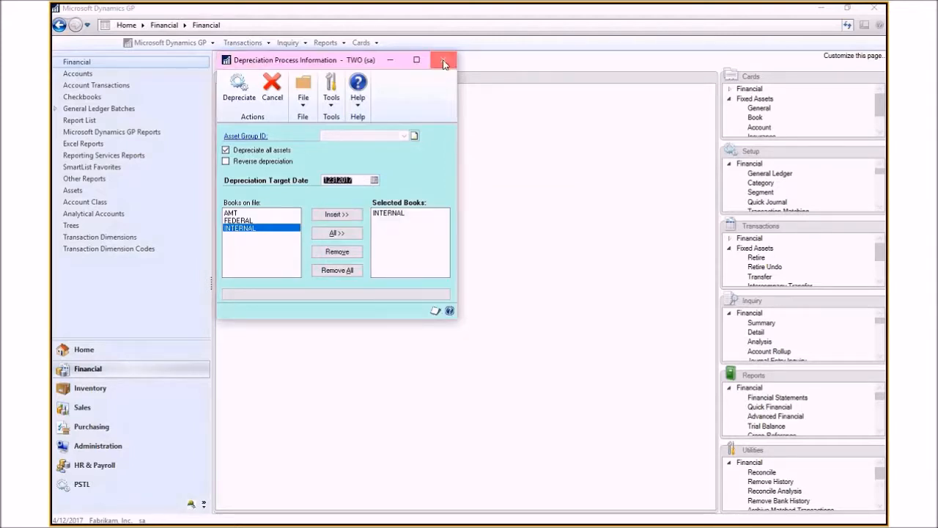
{"action": "left_click", "coordinate": [443, 60]}
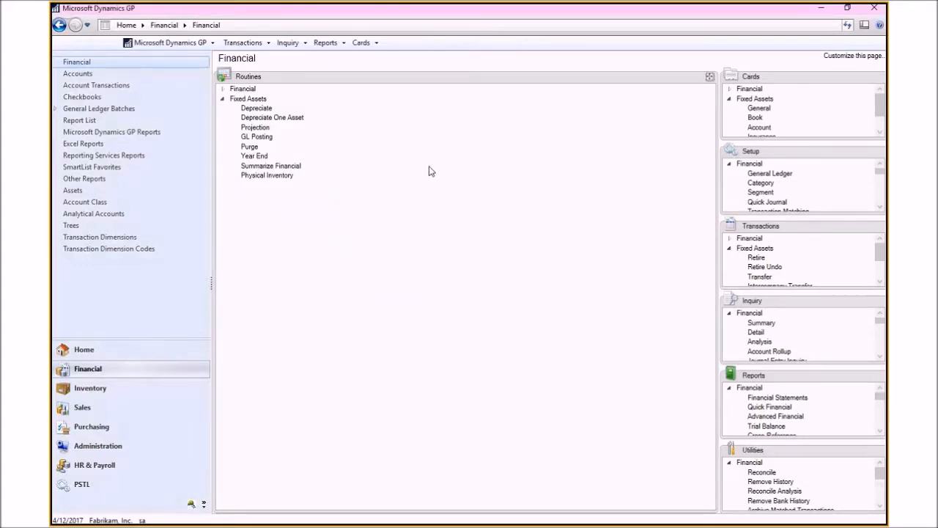
Step: Open the Fixed Assets General Ledger Posting window for review and close it
{"action": "left_click", "coordinate": [258, 137]}
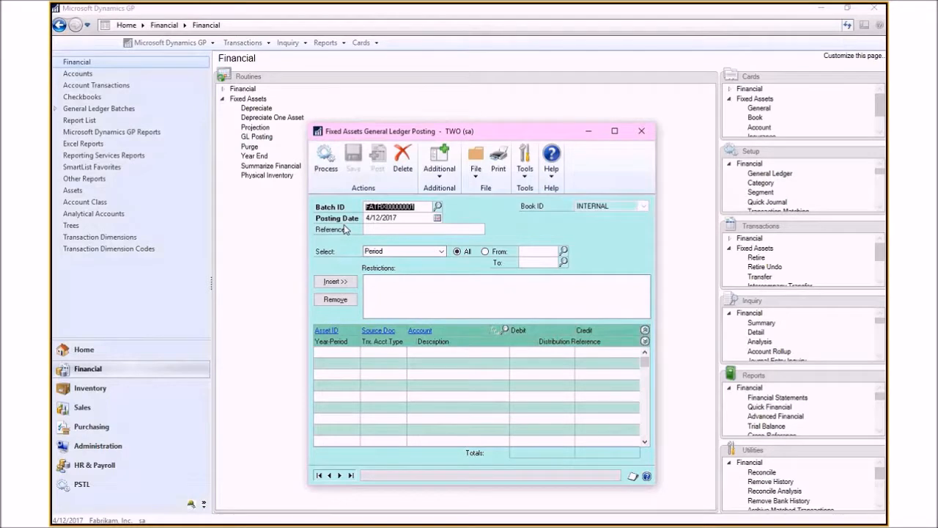
{"action": "left_click_drag", "start_coordinate": [462, 135], "coordinate": [500, 93]}
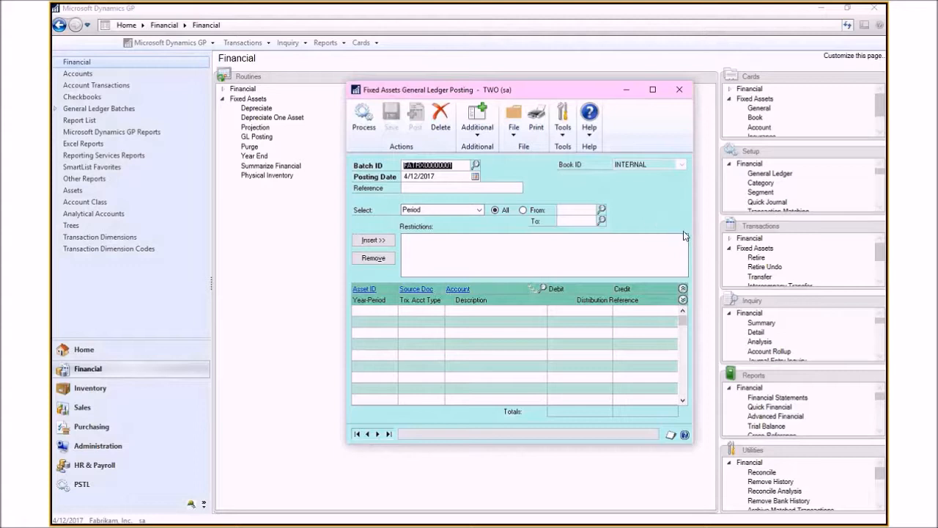
{"action": "left_click", "coordinate": [683, 92]}
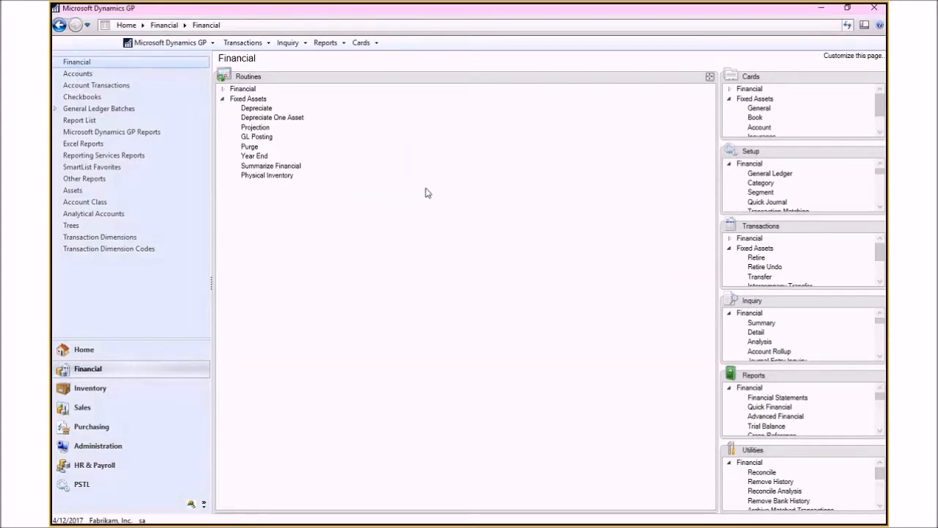
Step: Set up a depreciation projection for all assets on the INTERNAL book to 12/31/2019, then close the window
{"action": "left_click", "coordinate": [255, 128]}
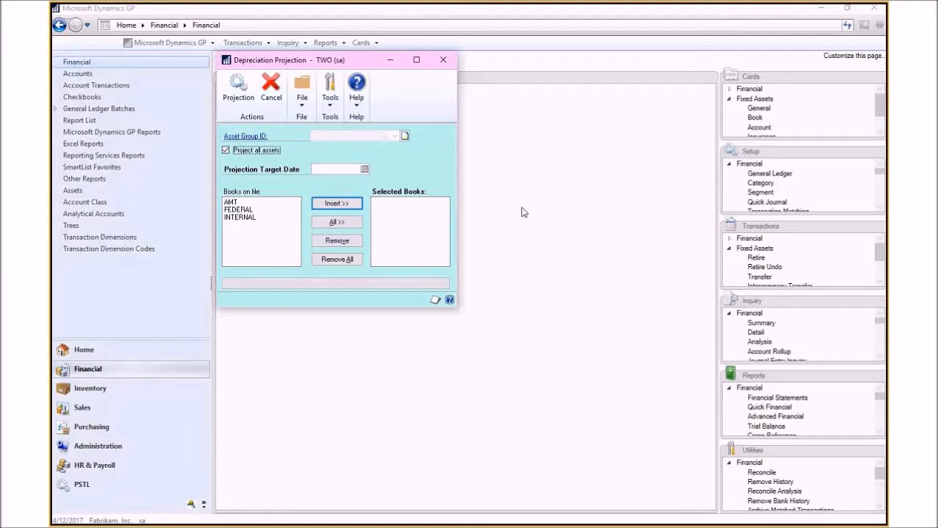
{"action": "left_click", "coordinate": [233, 219]}
{"action": "left_click", "coordinate": [327, 169]}
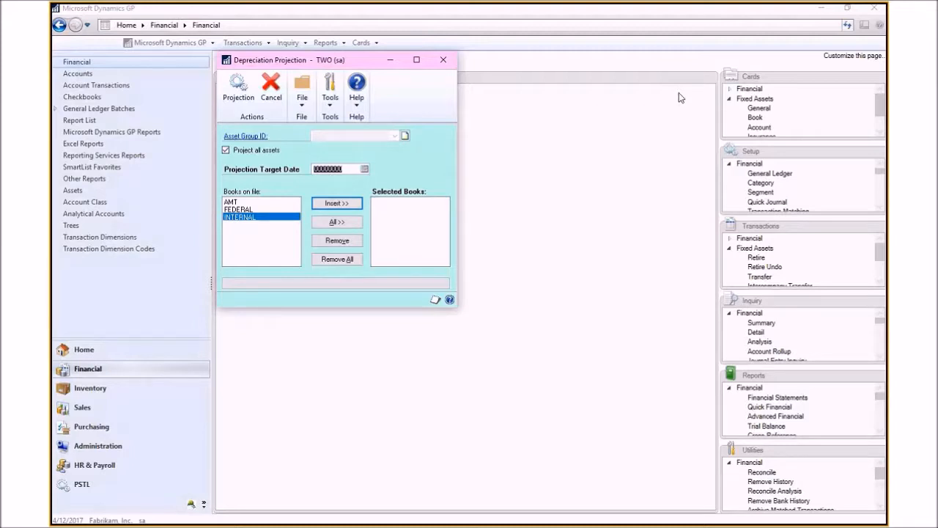
{"action": "type", "text": "12/"}
{"action": "type", "text": "3"}
{"action": "type", "text": "1/2019"}
{"action": "key", "text": "Tab"}
{"action": "left_click", "coordinate": [339, 203]}
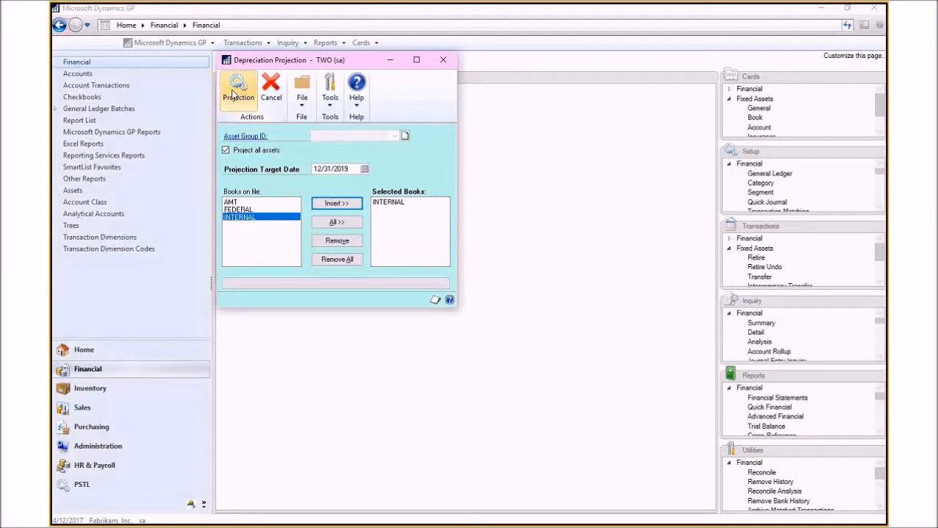
{"action": "left_click", "coordinate": [443, 61]}
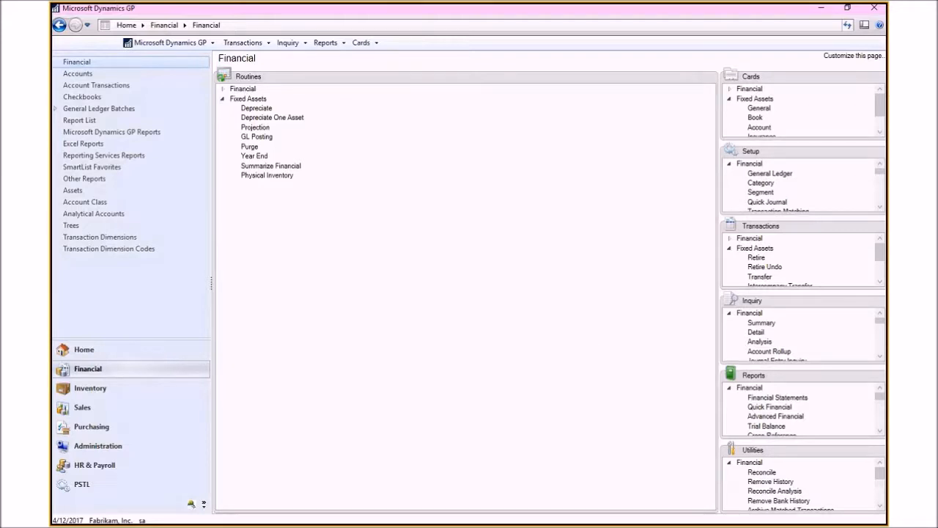
Step: View the Fixed Assets retirement inquiry for asset 00005 Little Truck and close it
{"action": "left_click", "coordinate": [880, 300]}
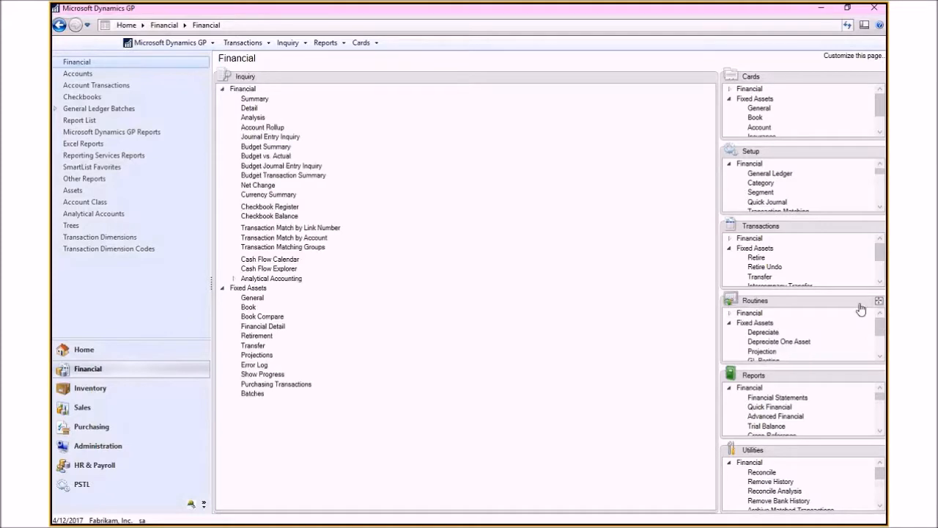
{"action": "left_click", "coordinate": [223, 89]}
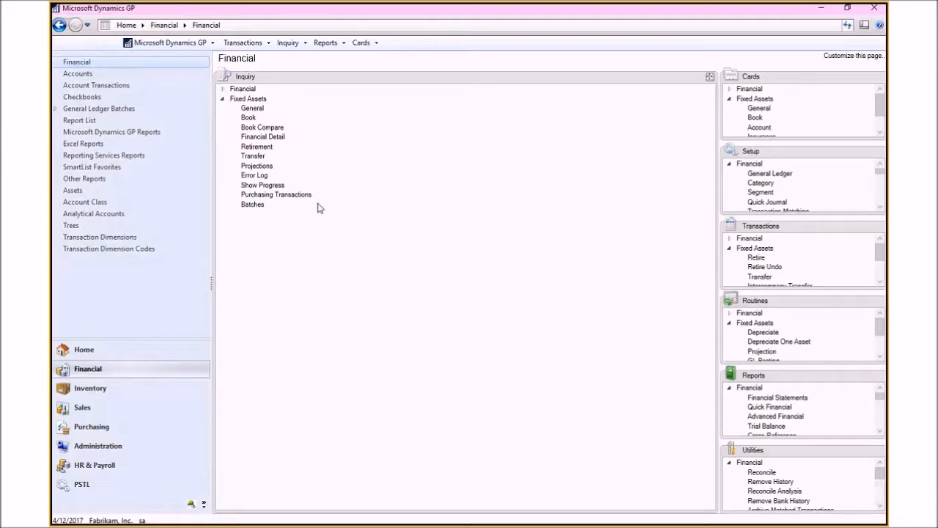
{"action": "left_click", "coordinate": [249, 148]}
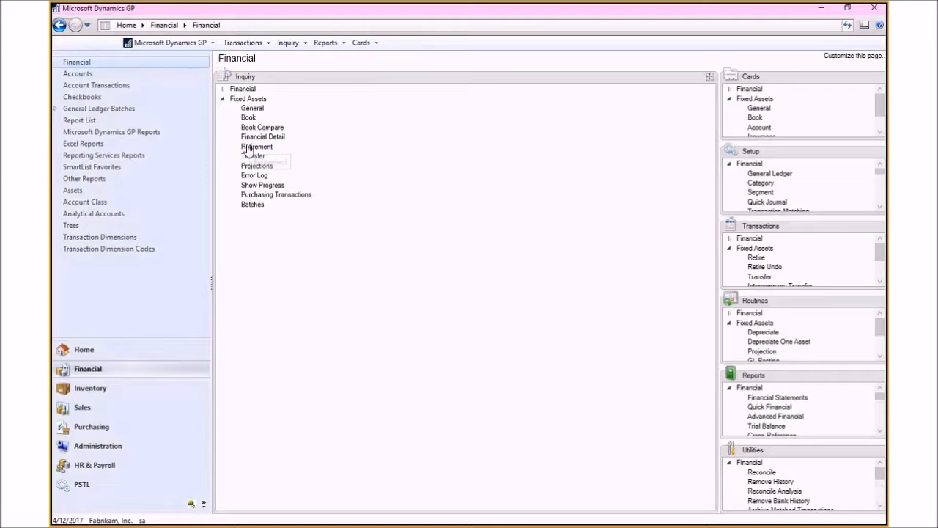
{"action": "left_click", "coordinate": [392, 137]}
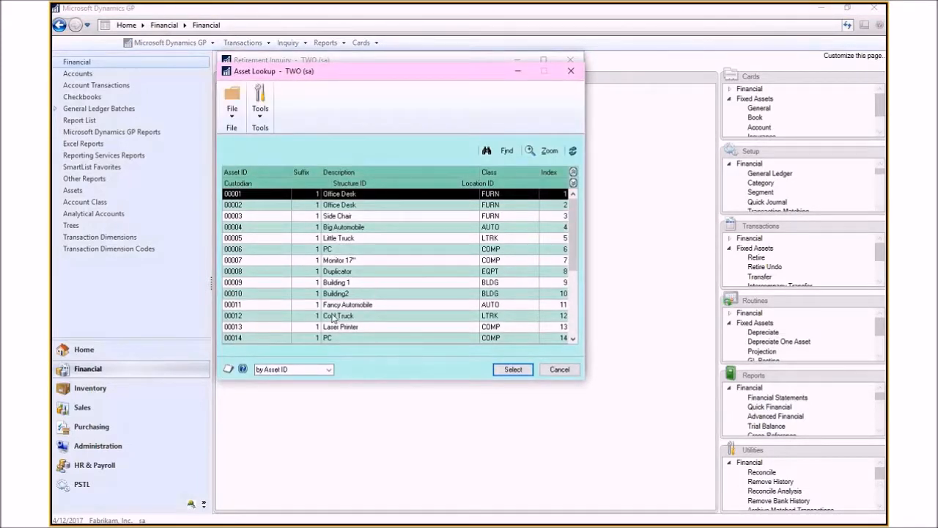
{"action": "left_click", "coordinate": [338, 238]}
{"action": "left_click", "coordinate": [513, 370]}
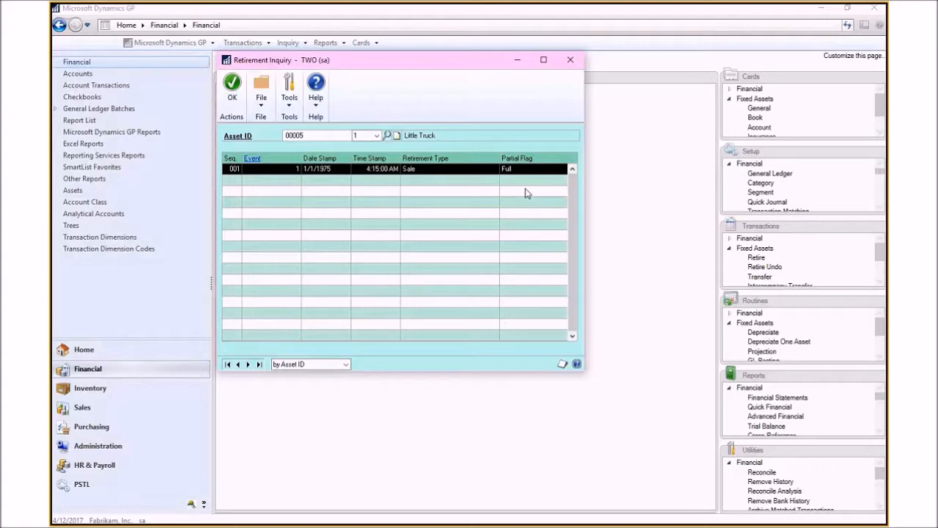
{"action": "left_click", "coordinate": [570, 59]}
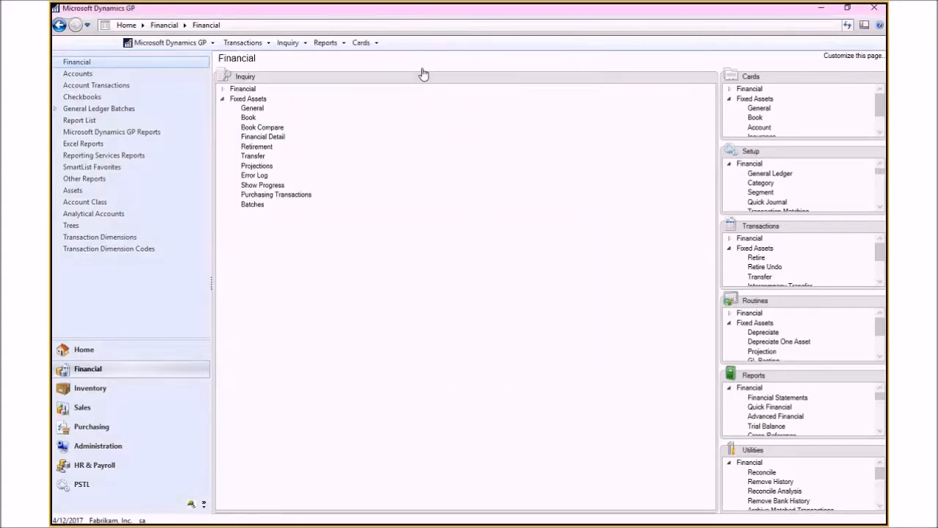
Step: Review the Fixed Assets purchasing transactions with details expanded, then close the window
{"action": "left_click", "coordinate": [301, 195]}
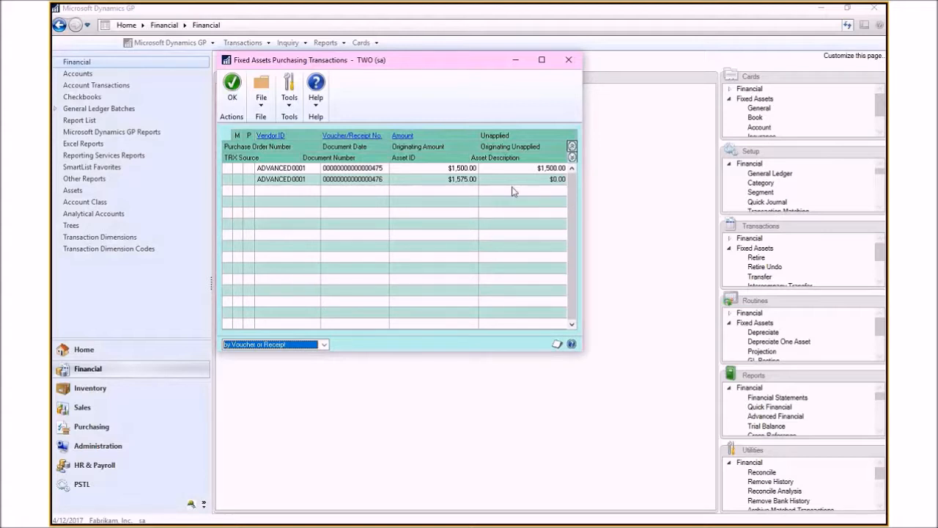
{"action": "left_click", "coordinate": [573, 158]}
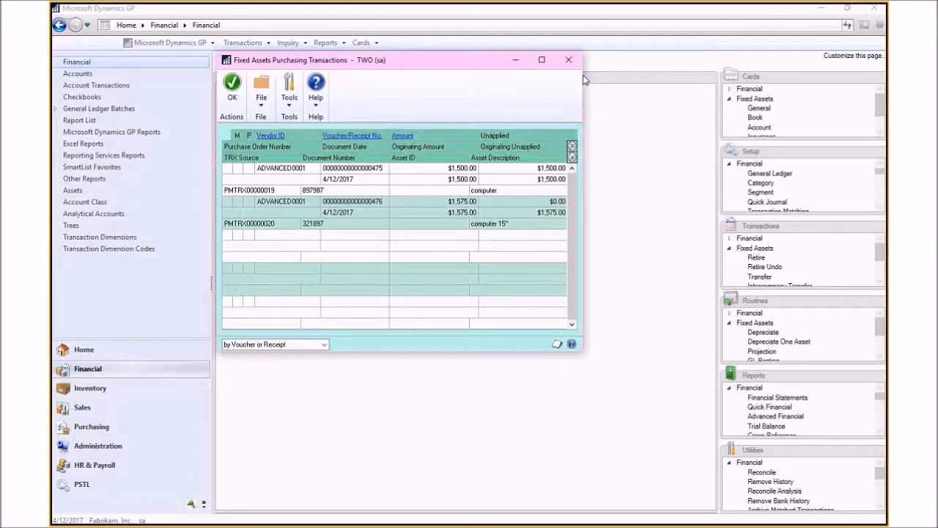
{"action": "left_click", "coordinate": [568, 59]}
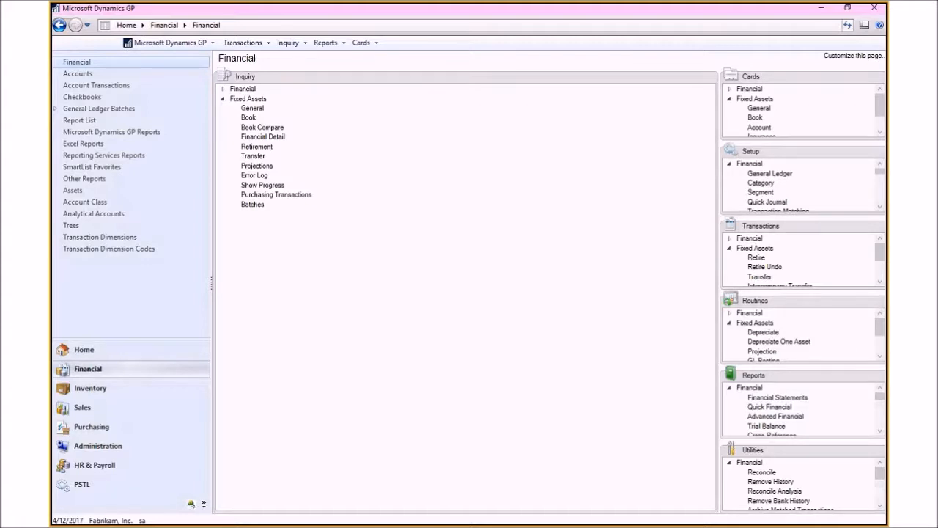
Step: Open the Fixed Assets Activity reports and choose the Fixed Assets to General Ledger Reconciliation report
{"action": "left_click", "coordinate": [879, 376]}
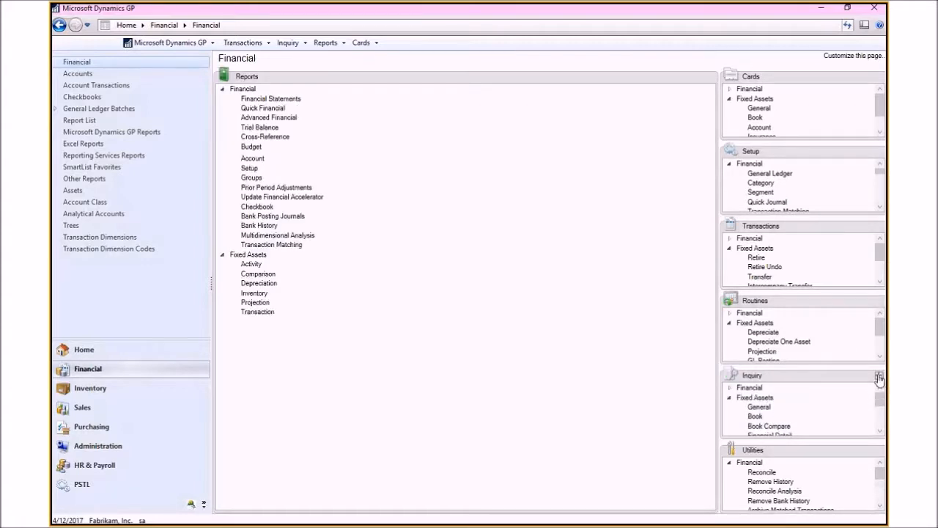
{"action": "left_click", "coordinate": [223, 90]}
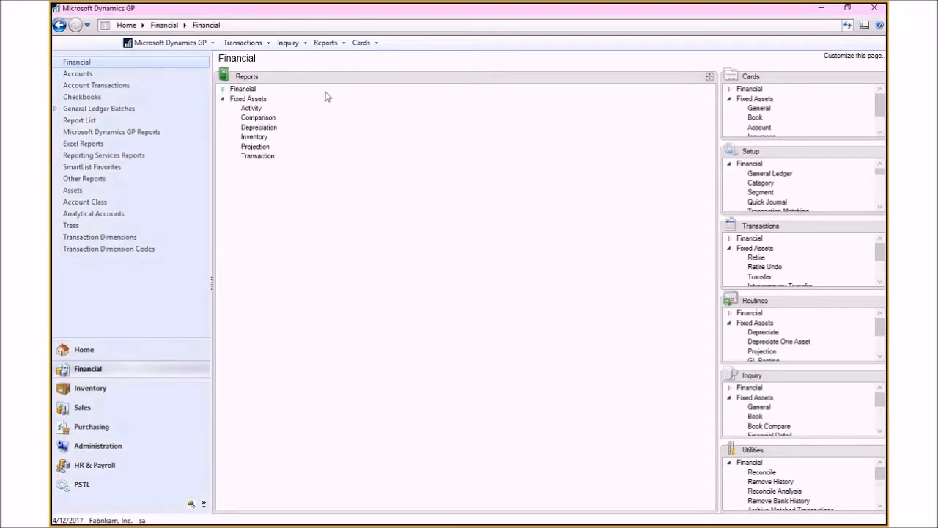
{"action": "left_click", "coordinate": [251, 110]}
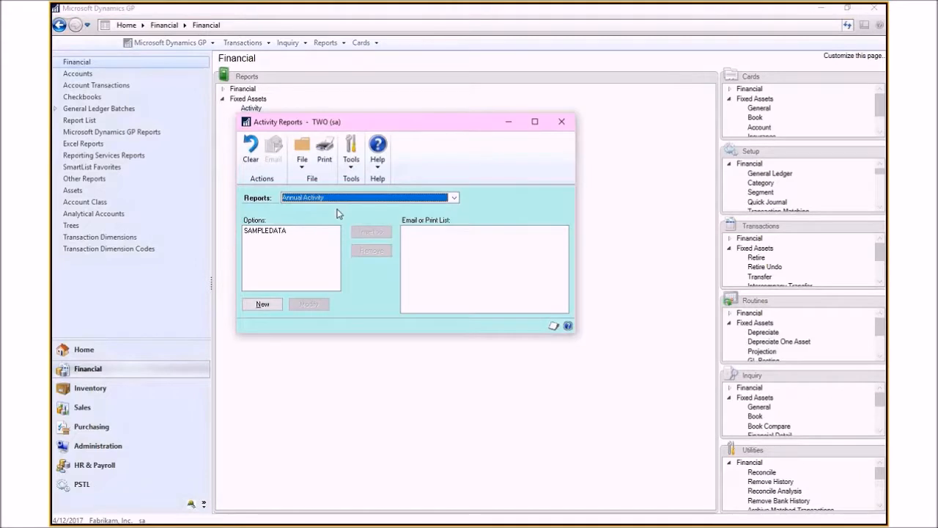
{"action": "left_click", "coordinate": [454, 198]}
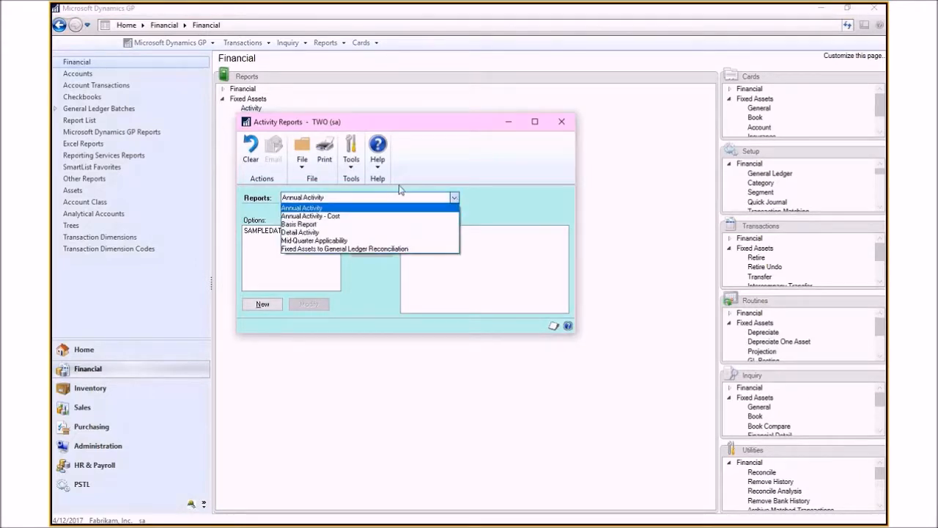
{"action": "left_click", "coordinate": [325, 249]}
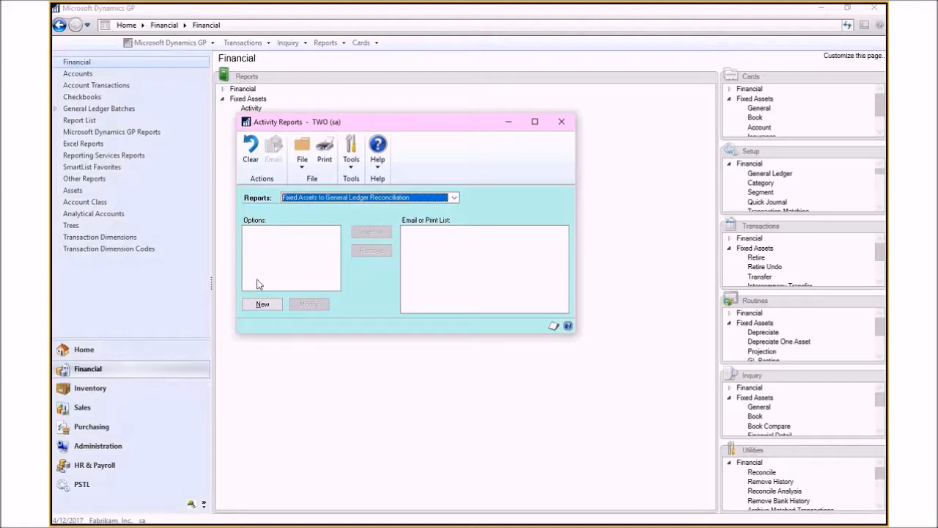
Step: Create a new option named FA GL for the Fixed Assets to General Ledger Reconciliation report
{"action": "left_click", "coordinate": [262, 305]}
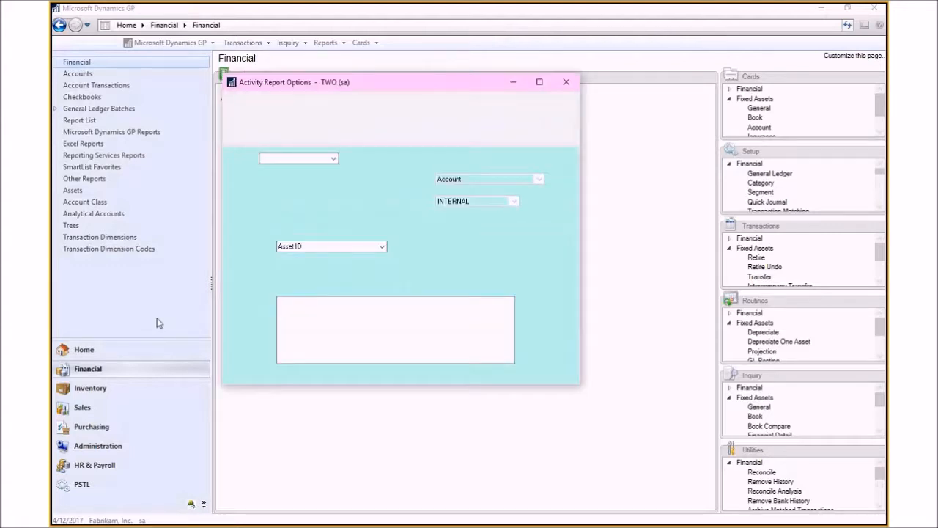
{"action": "left_click", "coordinate": [281, 158]}
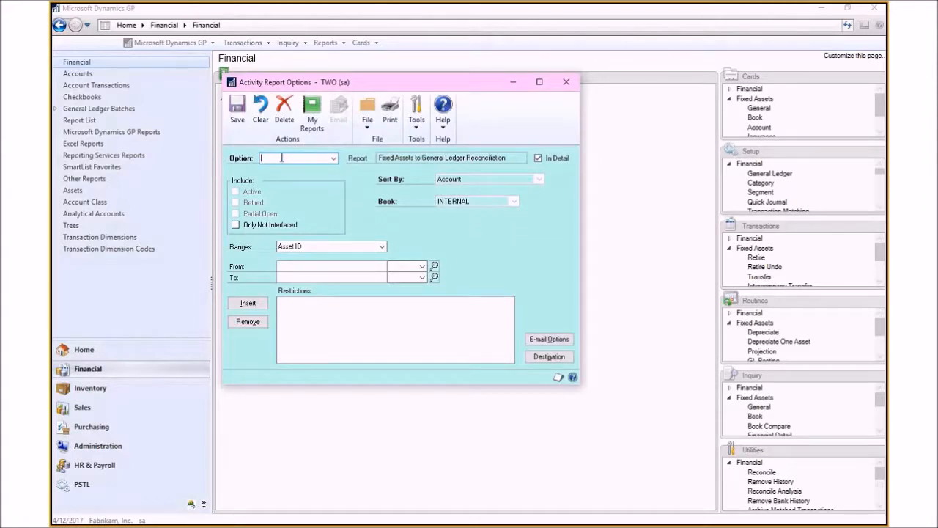
{"action": "type", "text": "FA GL"}
{"action": "key", "text": "Tab"}
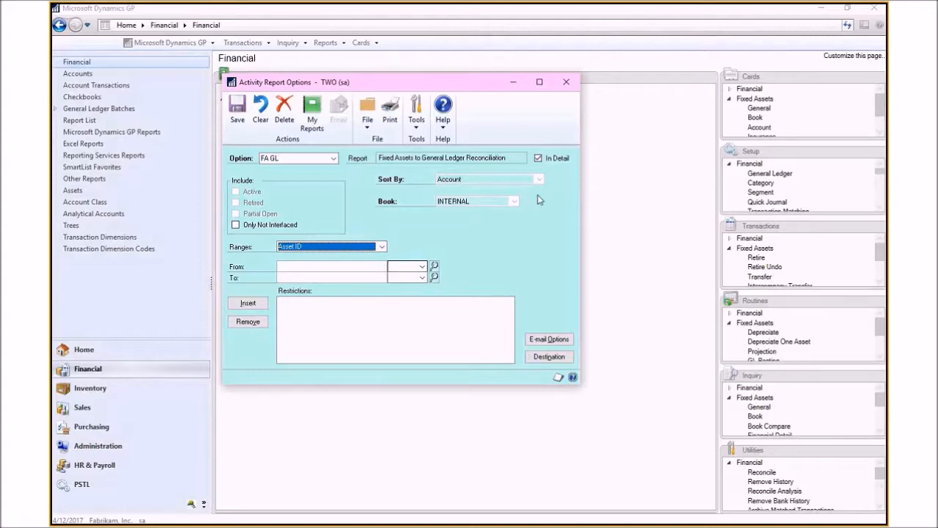
Step: Set the report destination to screen and print the FA GL reconciliation report
{"action": "left_click", "coordinate": [551, 358]}
{"action": "left_click", "coordinate": [377, 277]}
{"action": "left_click", "coordinate": [380, 287]}
{"action": "left_click", "coordinate": [521, 362]}
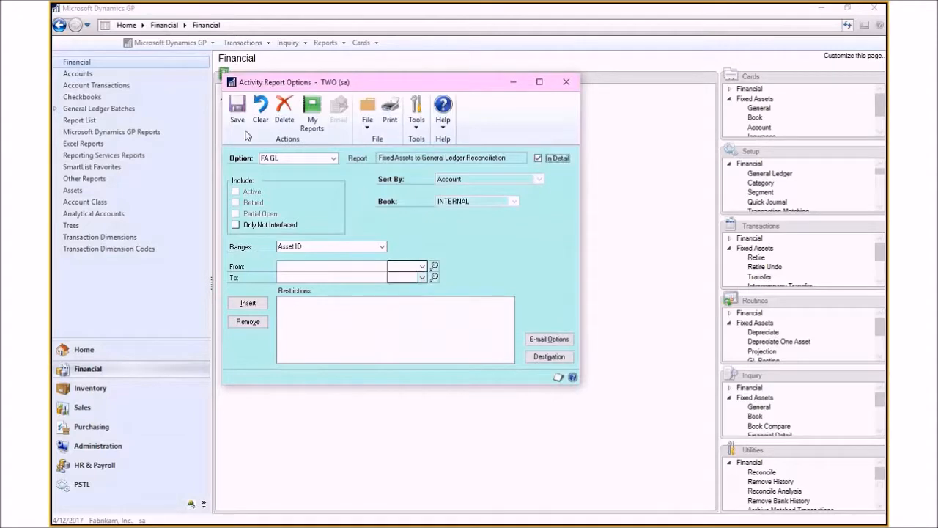
{"action": "left_click", "coordinate": [391, 111]}
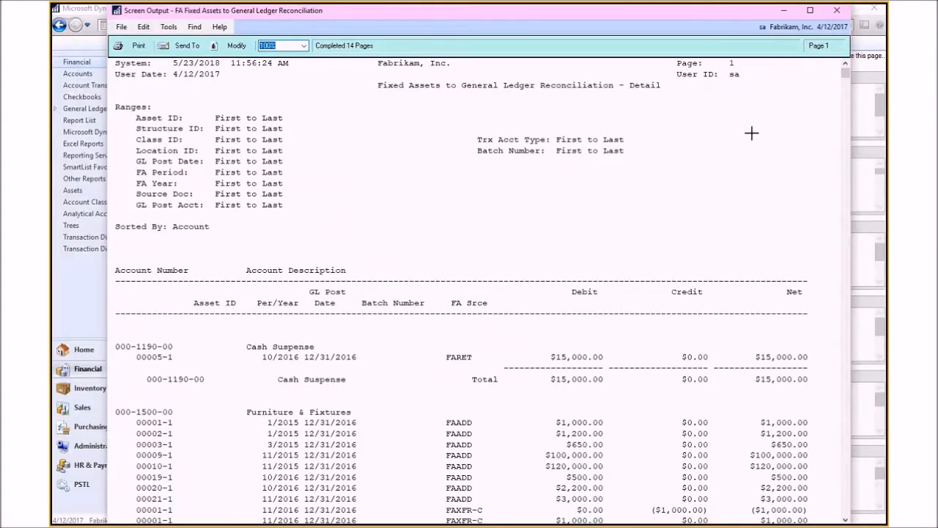
Step: Scroll through the Fixed Assets to General Ledger Reconciliation report output, then close it
{"action": "scroll", "coordinate": [843, 315], "scroll_direction": "down", "scroll_amount": 3}
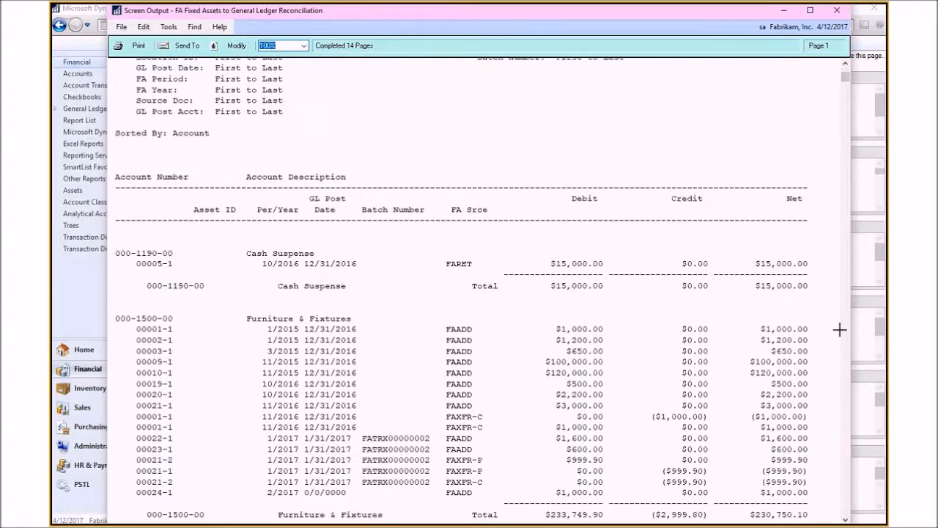
{"action": "scroll", "coordinate": [839, 330], "scroll_direction": "down", "scroll_amount": 1}
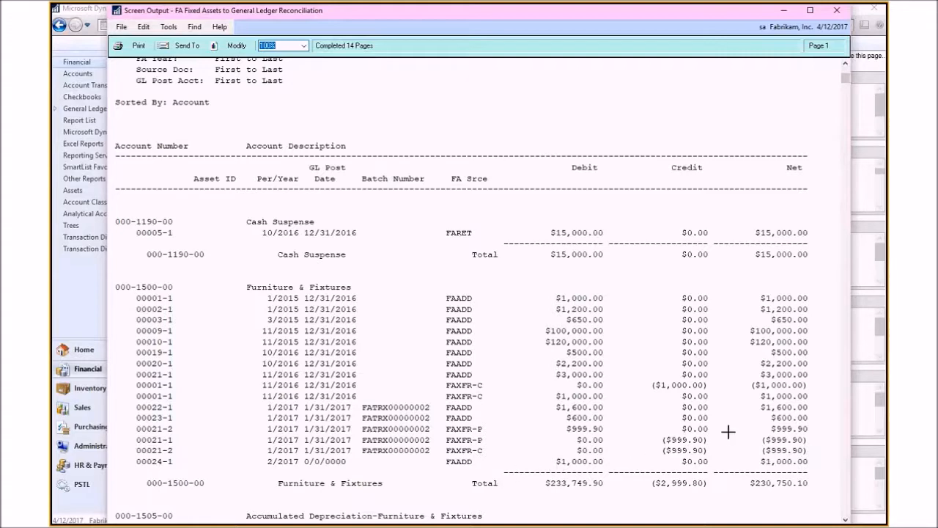
{"action": "scroll", "coordinate": [727, 432], "scroll_direction": "up", "scroll_amount": 1}
{"action": "scroll", "coordinate": [773, 377], "scroll_direction": "down", "scroll_amount": 1}
{"action": "scroll", "coordinate": [775, 372], "scroll_direction": "down", "scroll_amount": 5}
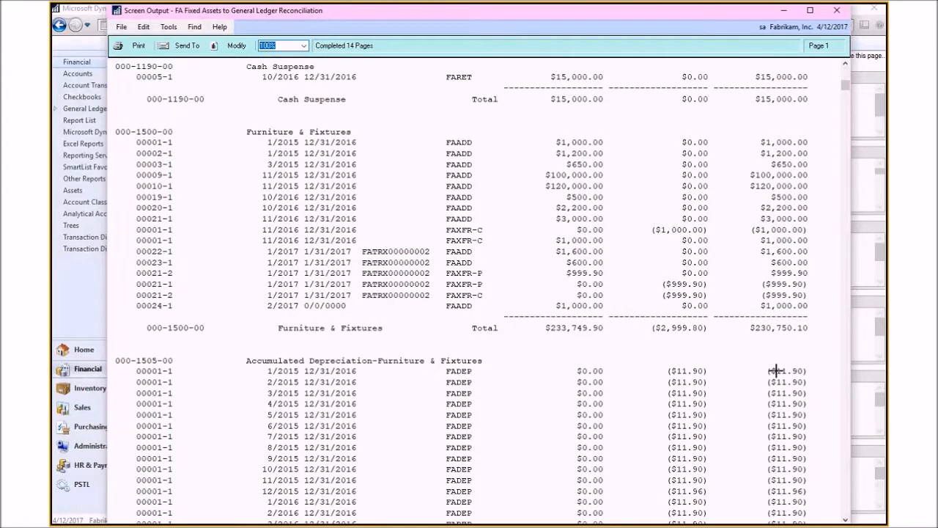
{"action": "scroll", "coordinate": [775, 371], "scroll_direction": "down", "scroll_amount": 4}
{"action": "scroll", "coordinate": [775, 371], "scroll_direction": "down", "scroll_amount": 8}
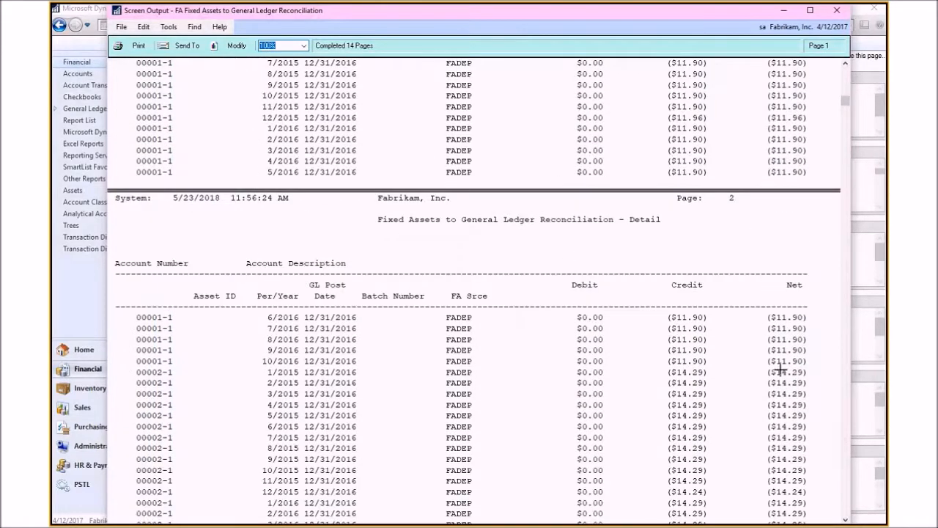
{"action": "scroll", "coordinate": [780, 371], "scroll_direction": "down", "scroll_amount": 4}
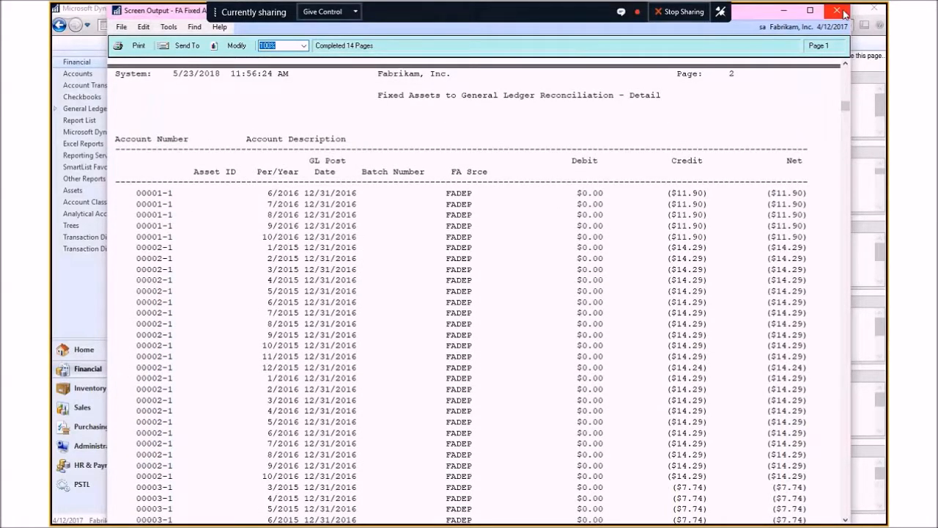
{"action": "left_click", "coordinate": [837, 11]}
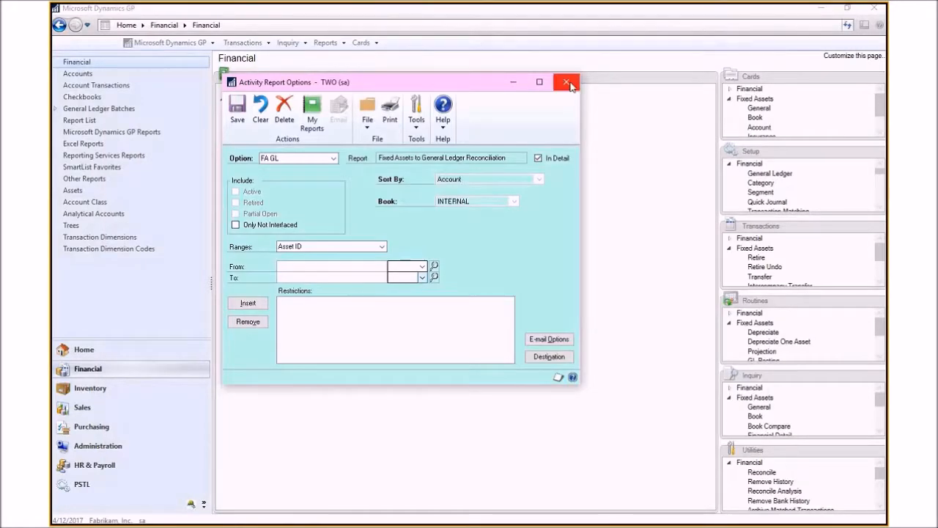
Step: Save the FA GL option, reopen it and add it to My Reports under the default name
{"action": "left_click", "coordinate": [568, 83]}
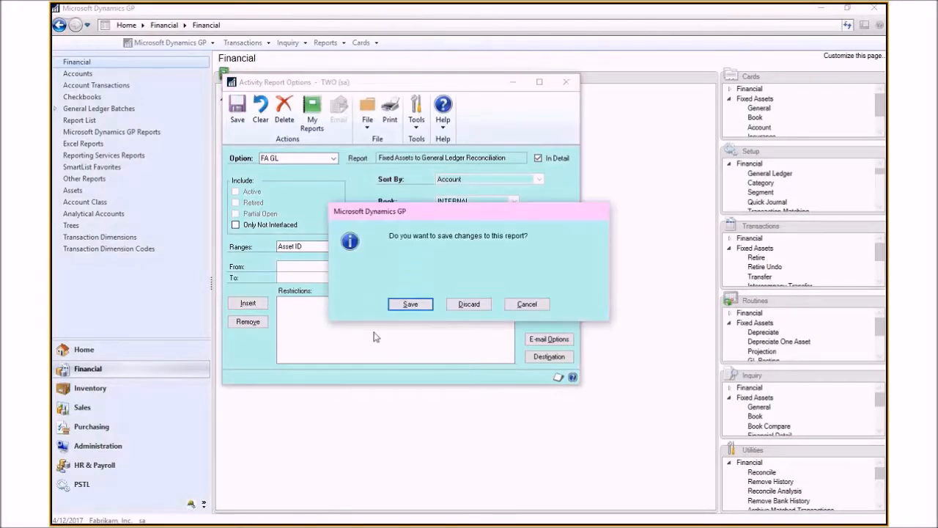
{"action": "left_click", "coordinate": [405, 305]}
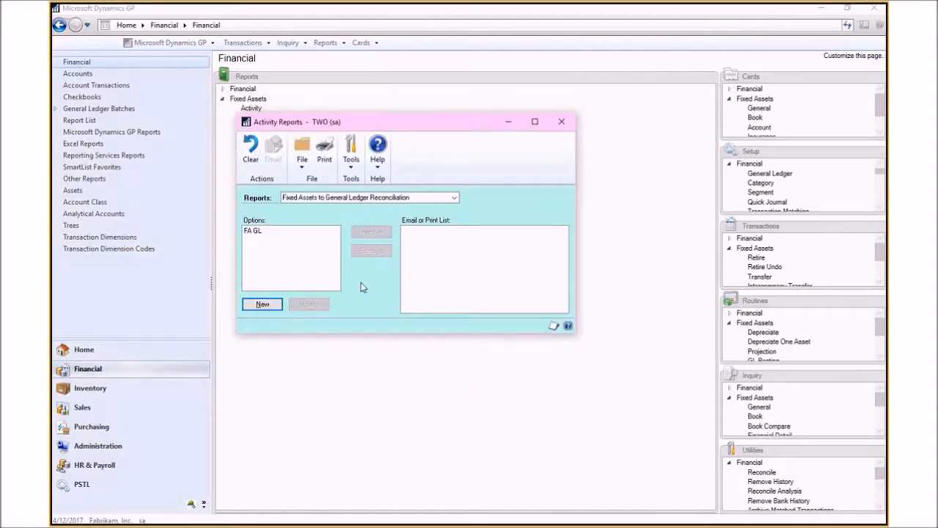
{"action": "left_click", "coordinate": [264, 231]}
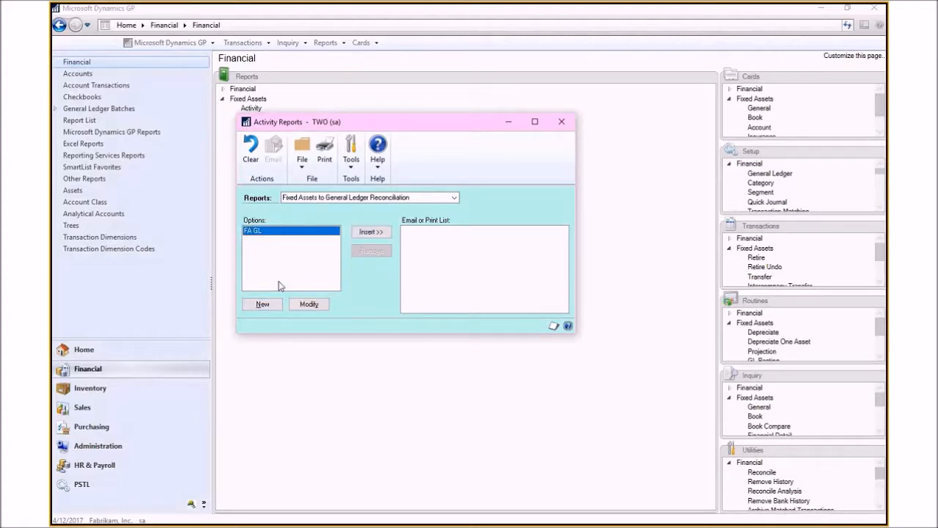
{"action": "left_click", "coordinate": [307, 304]}
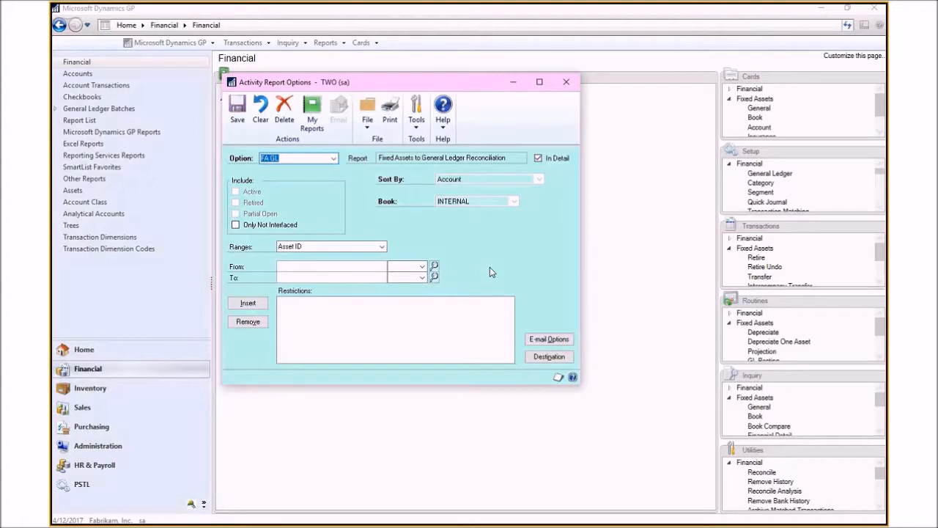
{"action": "left_click", "coordinate": [313, 125]}
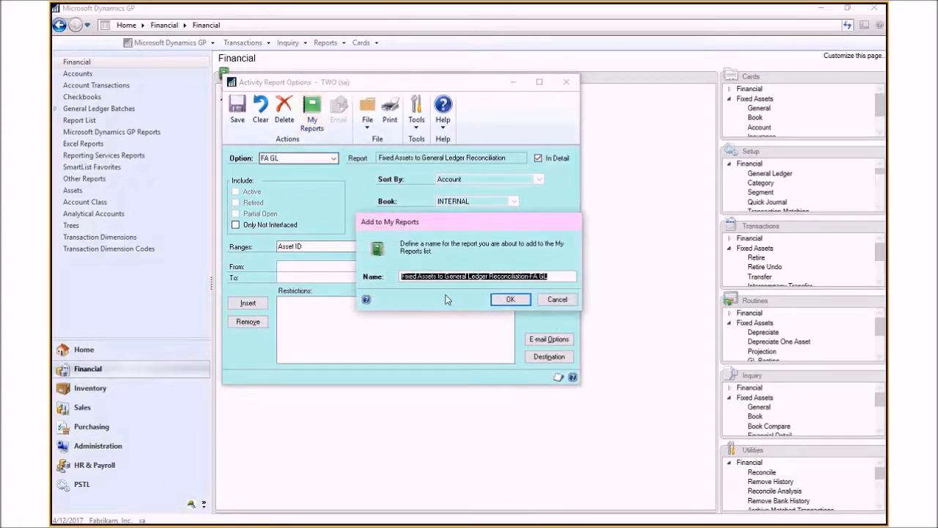
{"action": "left_click", "coordinate": [507, 299]}
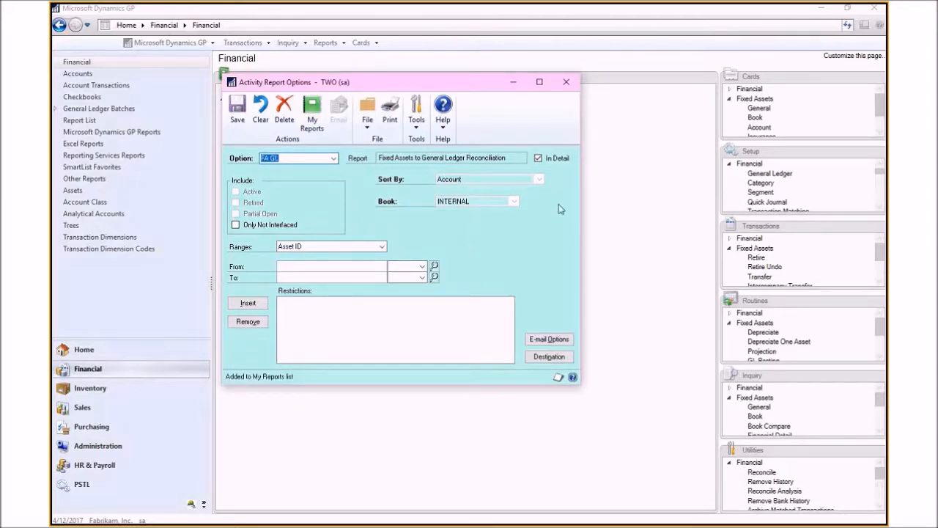
Step: Close the report windows and run the reconciliation report from My Reports on the Home page, then close the output
{"action": "left_click", "coordinate": [568, 84]}
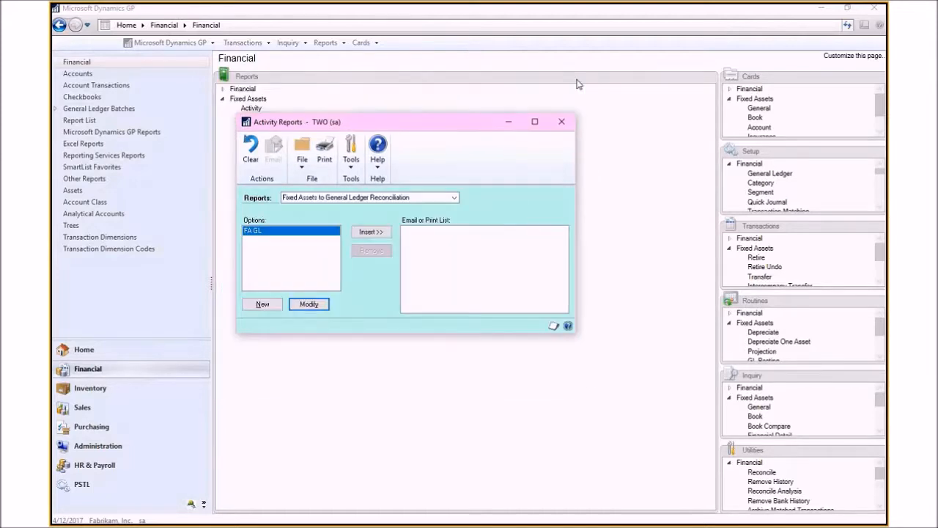
{"action": "left_click", "coordinate": [568, 123]}
{"action": "left_click", "coordinate": [83, 350]}
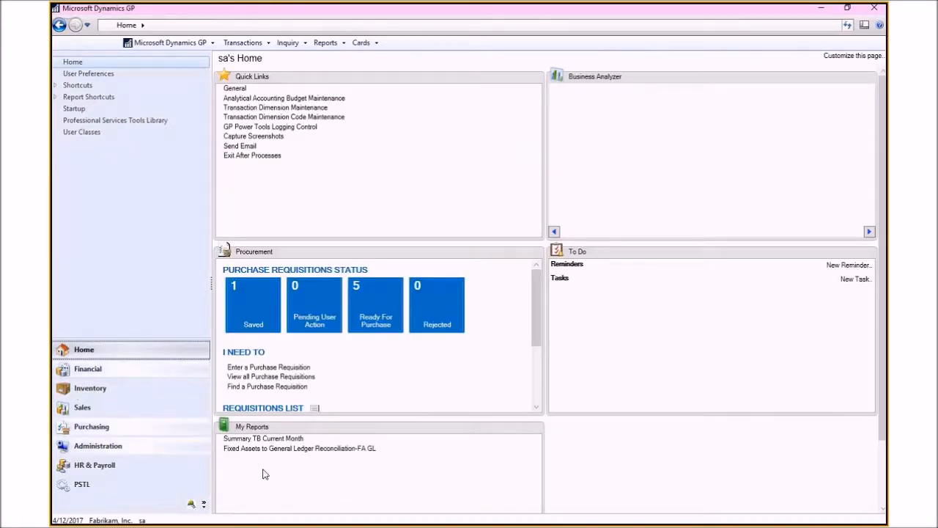
{"action": "left_click", "coordinate": [304, 450]}
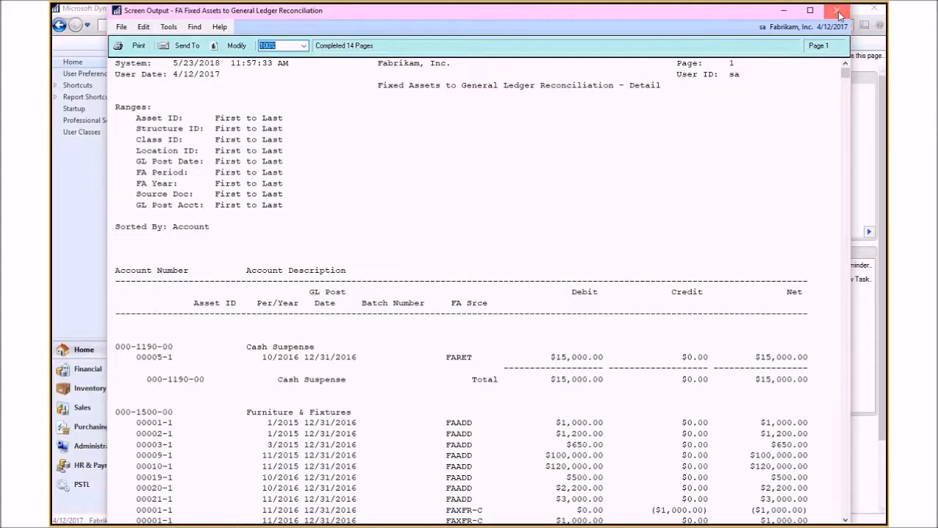
{"action": "left_click", "coordinate": [839, 15]}
Step: Open the Fixed Assets Depreciation reports, choose Depreciation Ledger by Class and modify the SAMPLEDATA option
{"action": "left_click", "coordinate": [84, 368]}
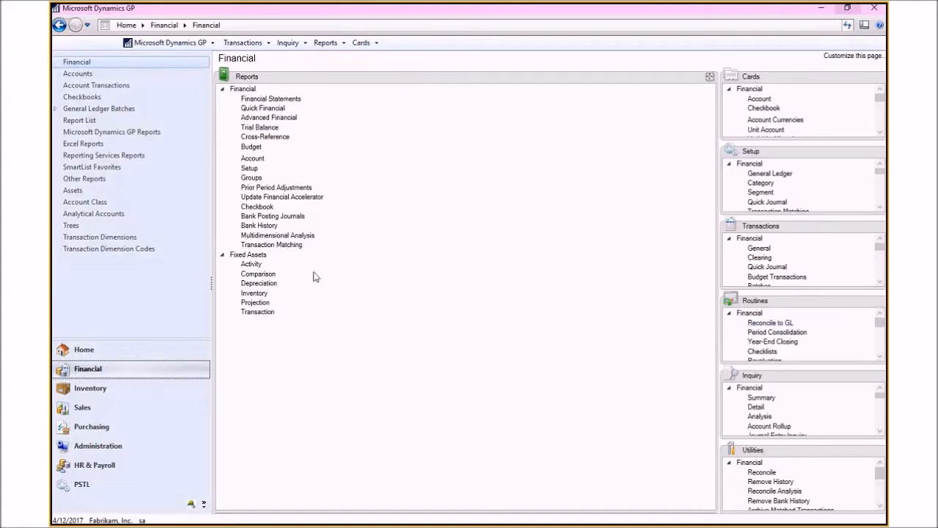
{"action": "left_click", "coordinate": [258, 285]}
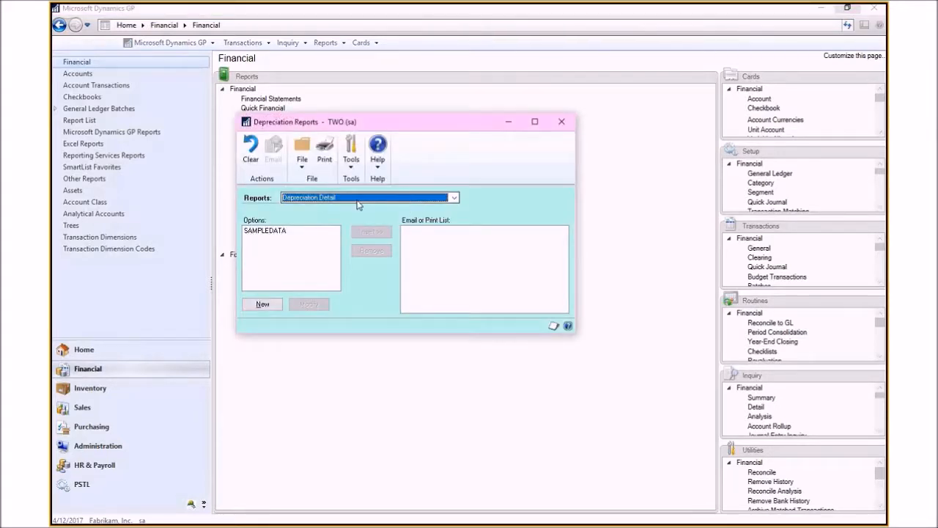
{"action": "left_click", "coordinate": [454, 198]}
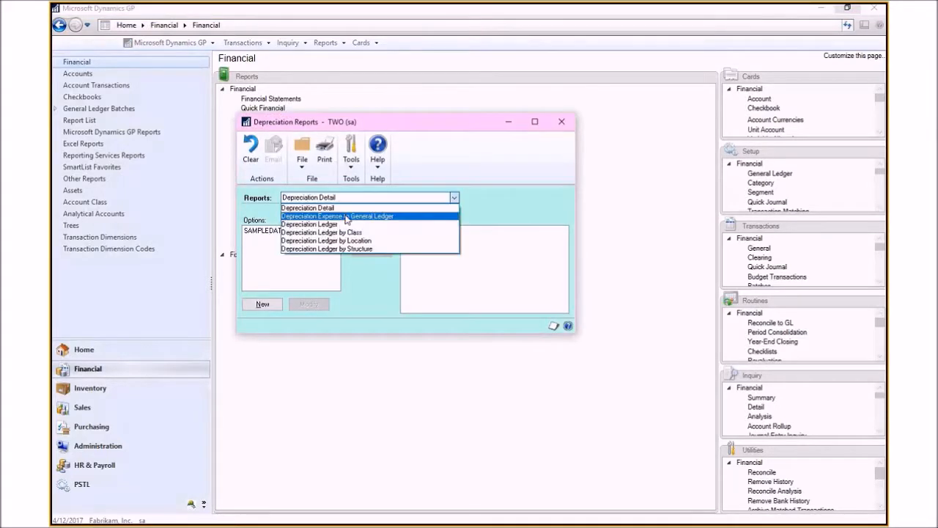
{"action": "left_click", "coordinate": [393, 233]}
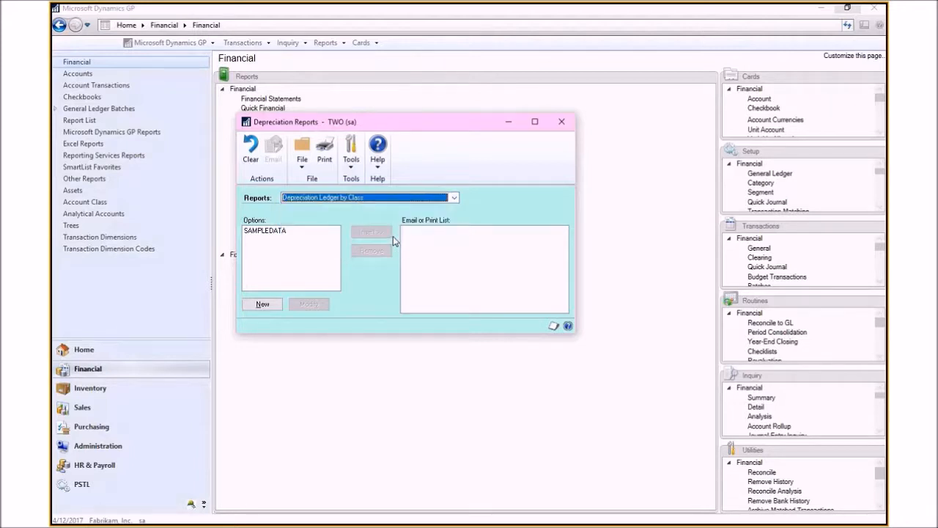
{"action": "left_click", "coordinate": [275, 231]}
{"action": "left_click", "coordinate": [309, 303]}
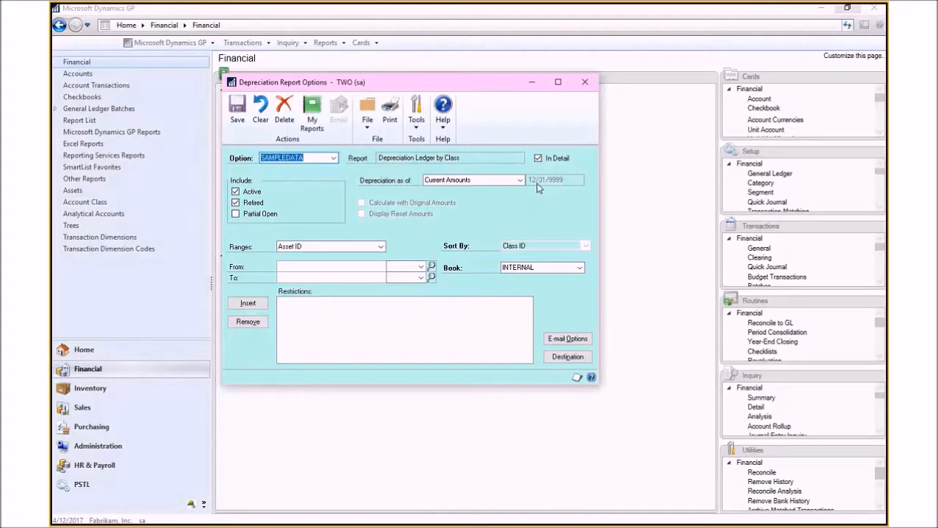
Step: Turn off In Detail, print the Depreciation Ledger by Class summary to screen and review it before closing
{"action": "left_click", "coordinate": [538, 158]}
{"action": "left_click", "coordinate": [561, 357]}
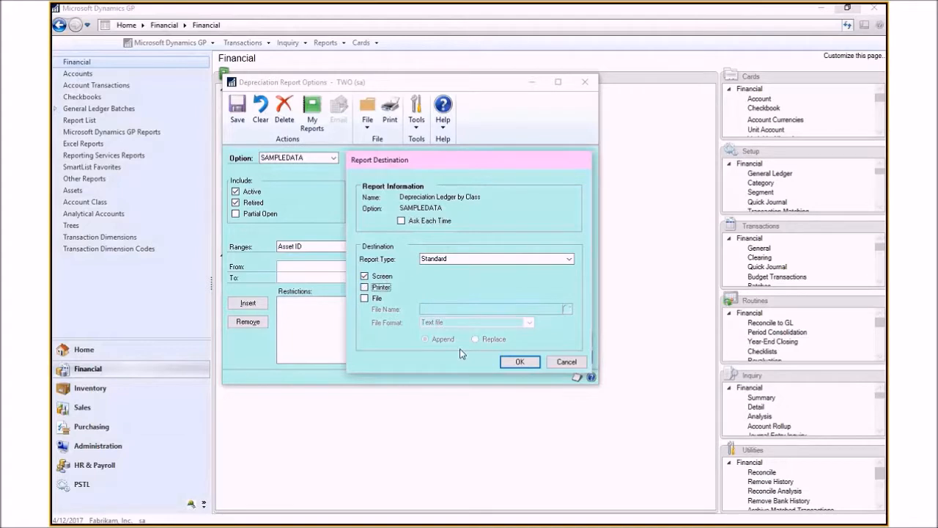
{"action": "left_click", "coordinate": [520, 361]}
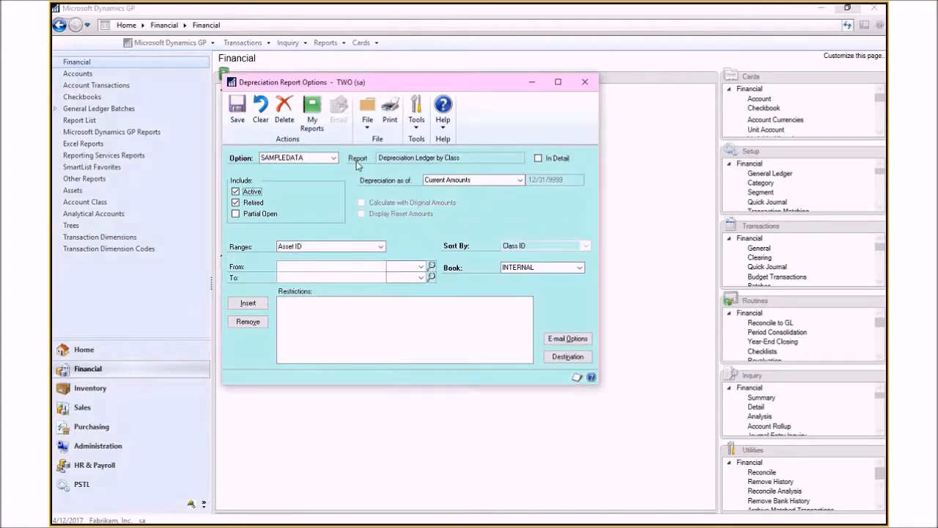
{"action": "left_click", "coordinate": [391, 112]}
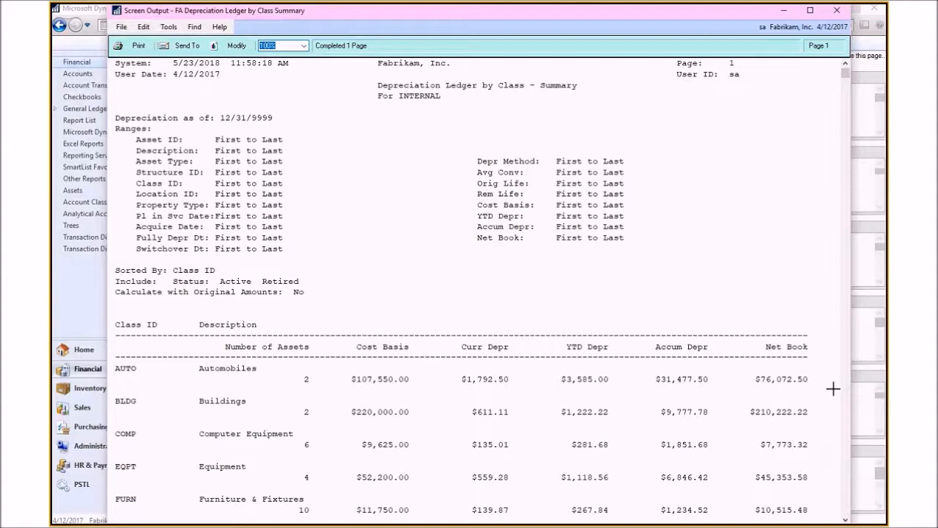
{"action": "scroll", "coordinate": [832, 388], "scroll_direction": "down", "scroll_amount": 5}
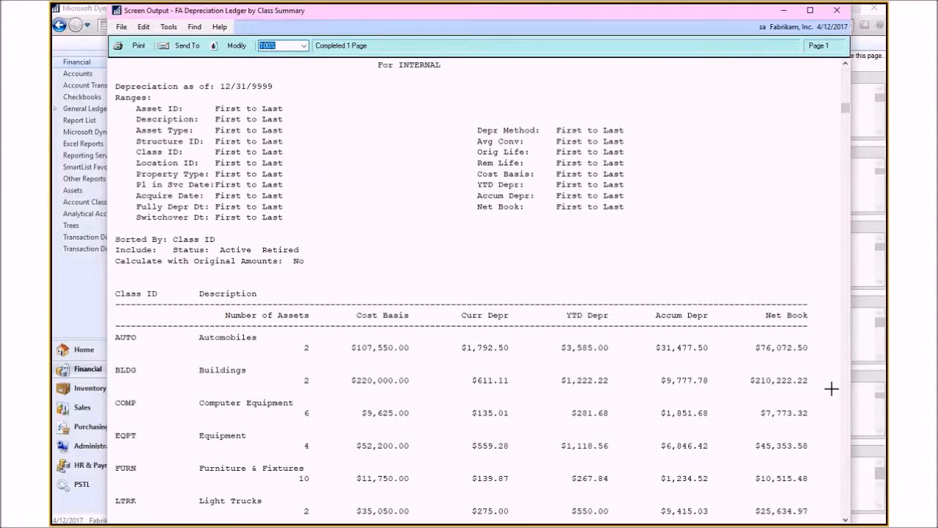
{"action": "left_click", "coordinate": [838, 10]}
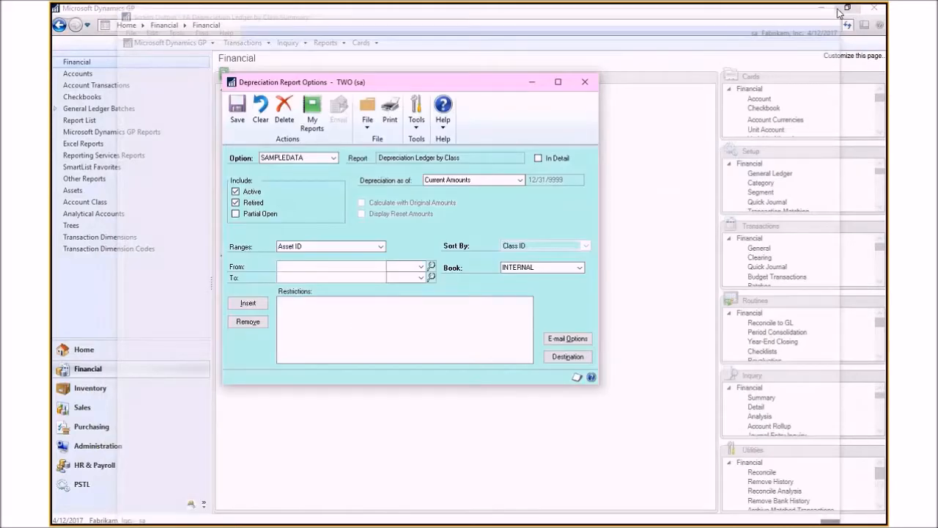
Step: Save the SAMPLEDATA option and close the depreciation report windows
{"action": "left_click", "coordinate": [236, 118]}
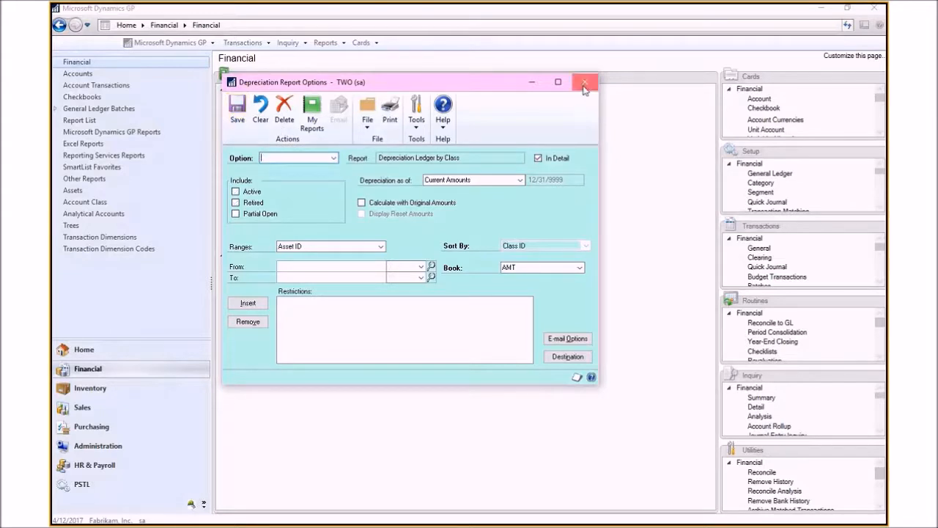
{"action": "left_click", "coordinate": [584, 81]}
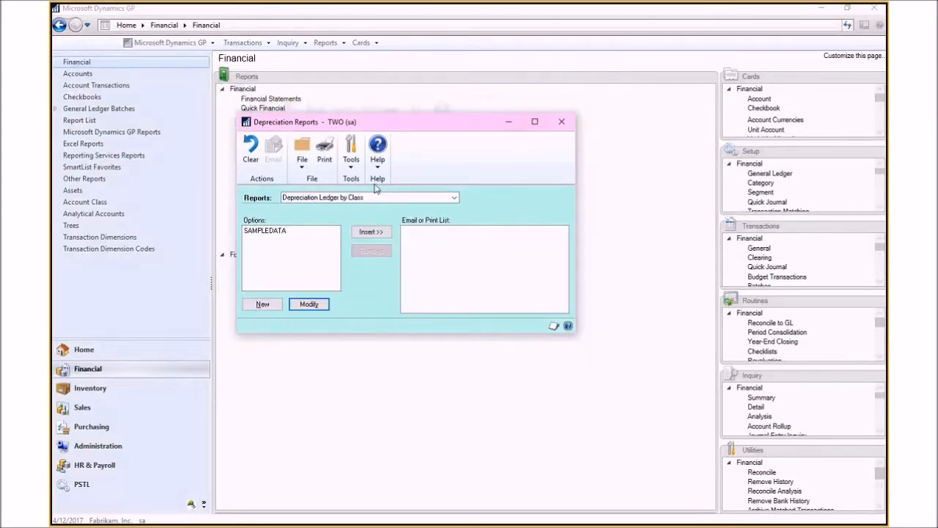
{"action": "left_click", "coordinate": [562, 121]}
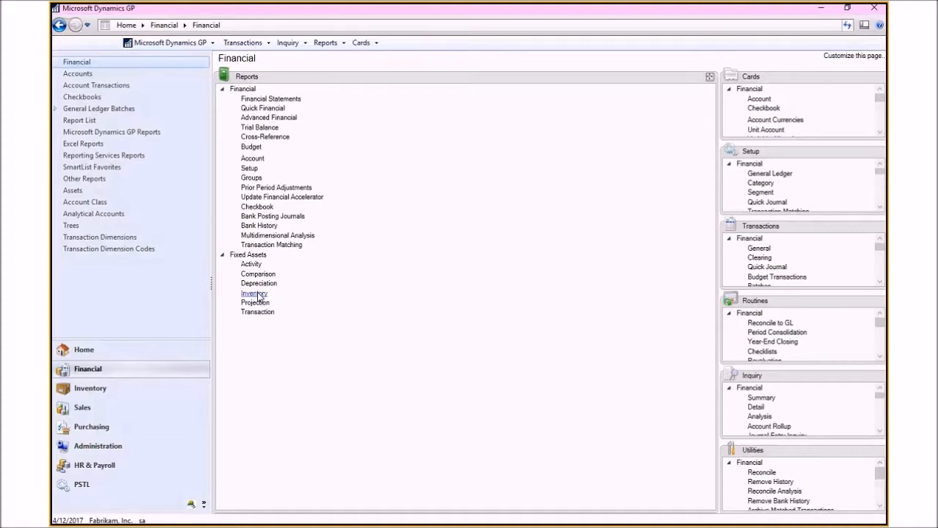
Step: Open the Fixed Assets Inventory reports, choose Fixed Assets Inventory List by Class and open the SAMPLEDATA option
{"action": "left_click", "coordinate": [258, 296]}
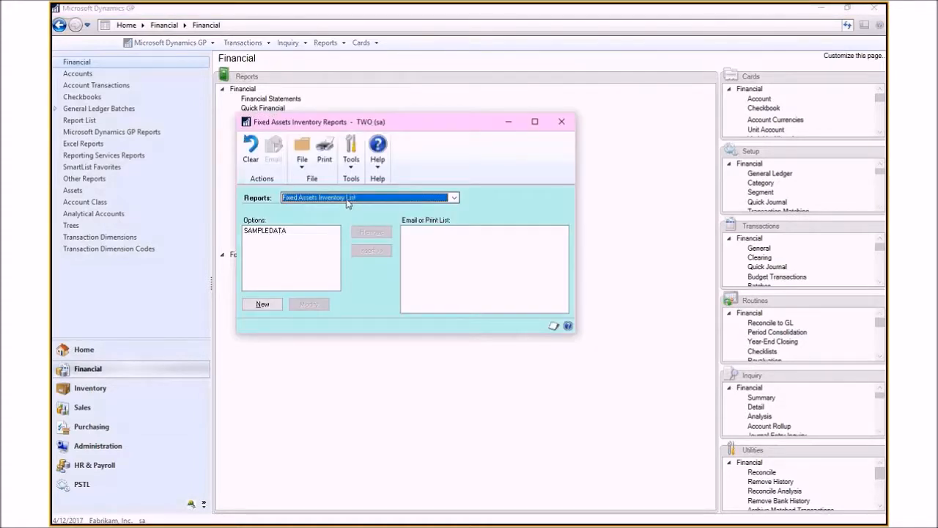
{"action": "left_click", "coordinate": [454, 198]}
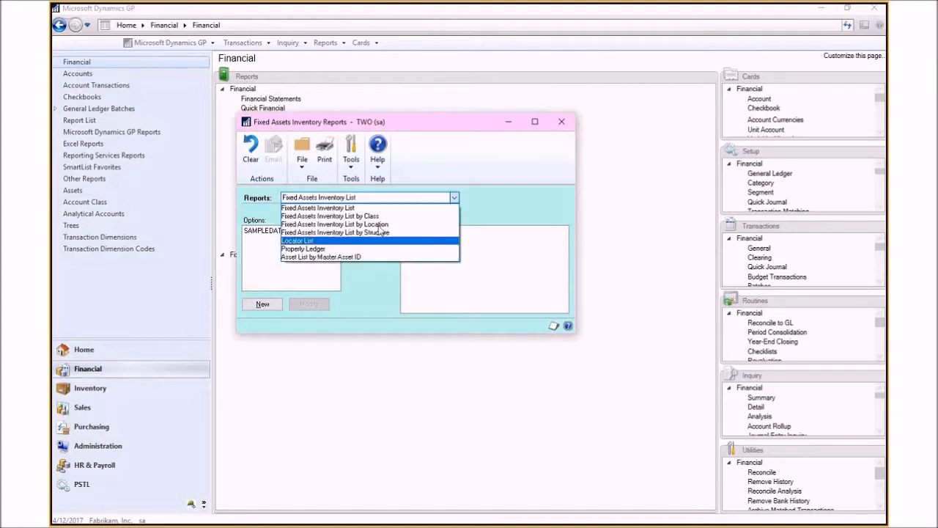
{"action": "left_click", "coordinate": [321, 216]}
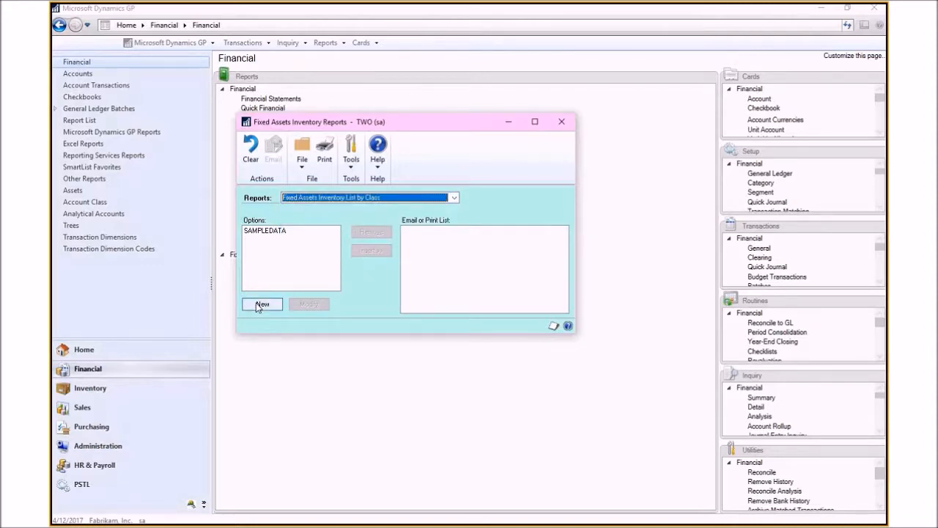
{"action": "left_click", "coordinate": [262, 233]}
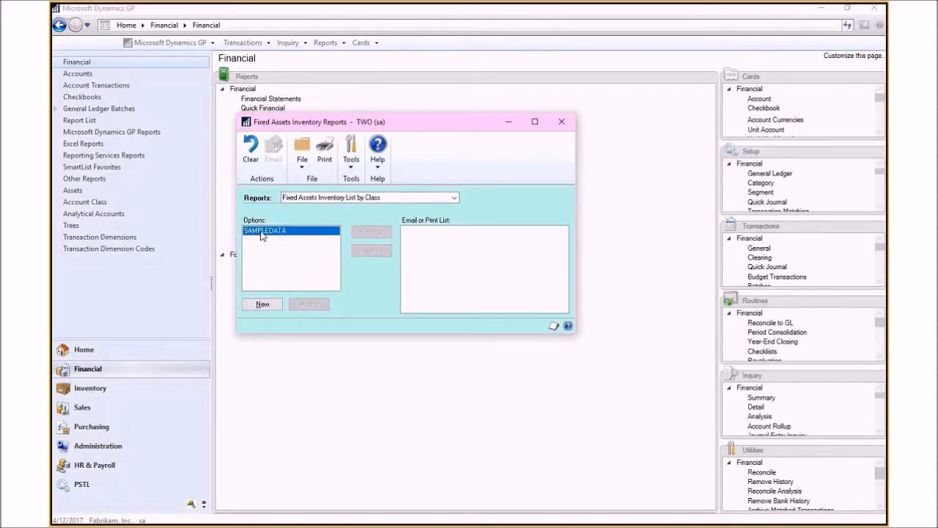
{"action": "double_click", "coordinate": [262, 231]}
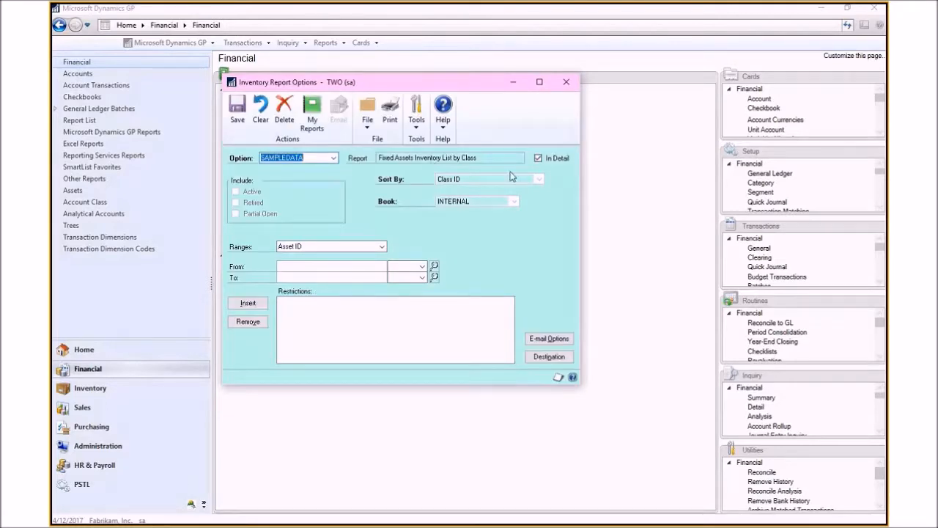
Step: Turn off In Detail, print the Inventory List by Class summary to screen and close the output
{"action": "left_click", "coordinate": [538, 157]}
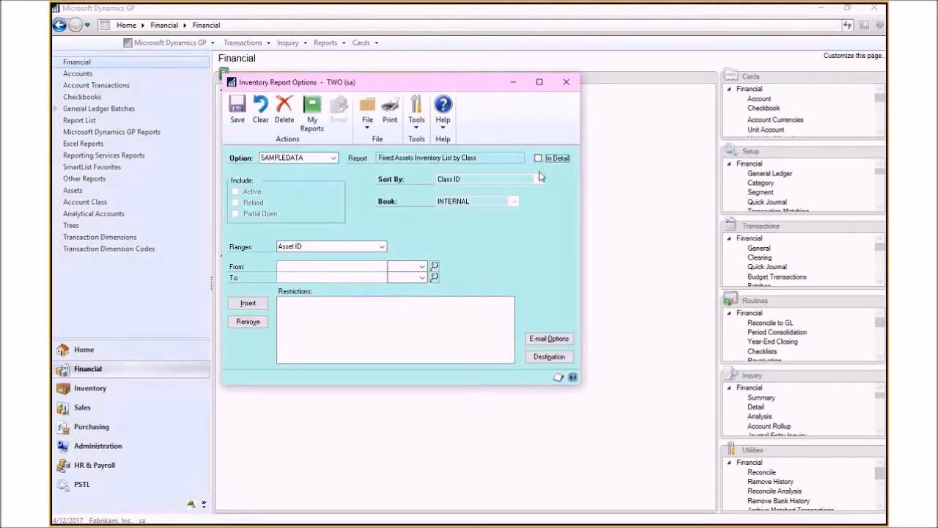
{"action": "left_click", "coordinate": [549, 357]}
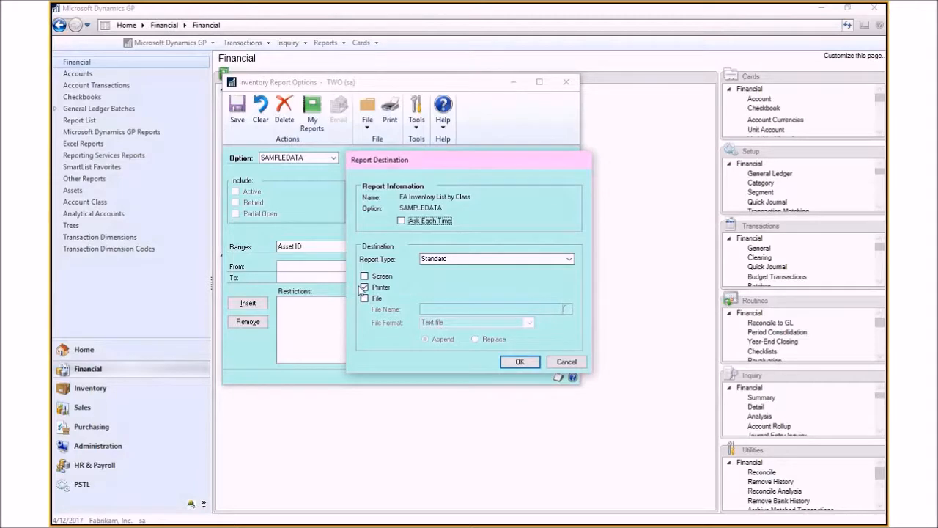
{"action": "left_click", "coordinate": [505, 360]}
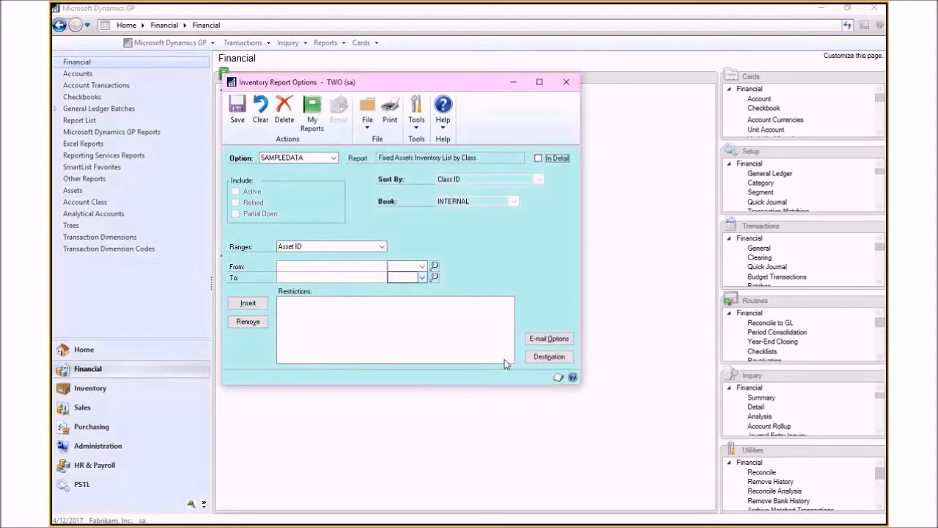
{"action": "left_click", "coordinate": [389, 121]}
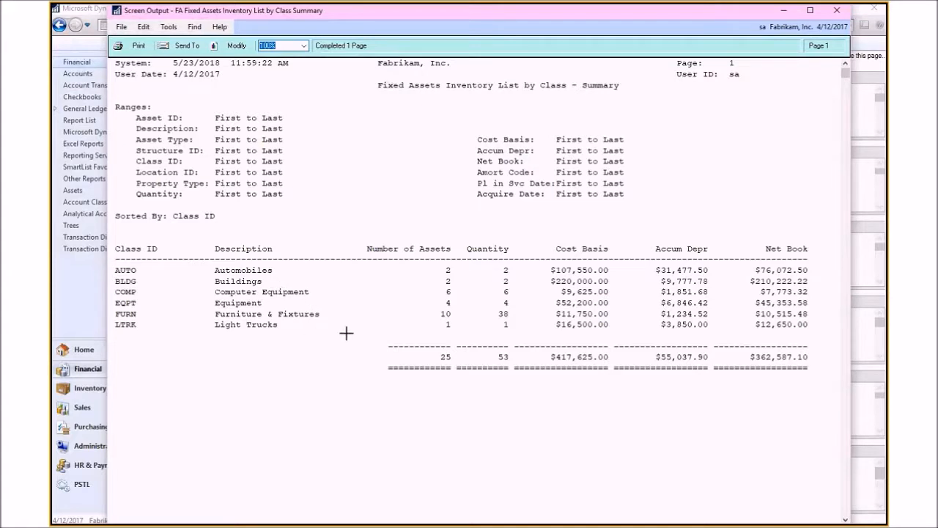
{"action": "left_click", "coordinate": [834, 11]}
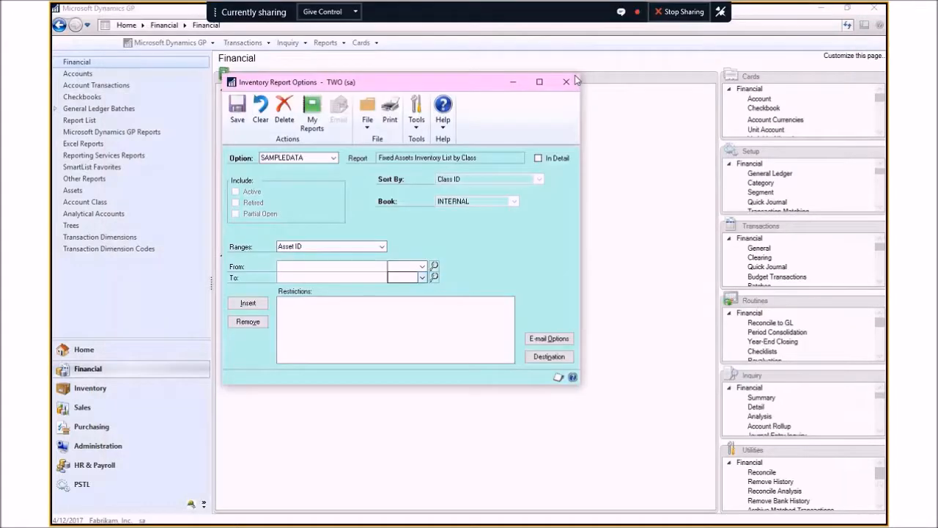
Step: Close the inventory report option and Fixed Assets Inventory Reports windows
{"action": "left_click", "coordinate": [576, 80]}
{"action": "left_click", "coordinate": [410, 305]}
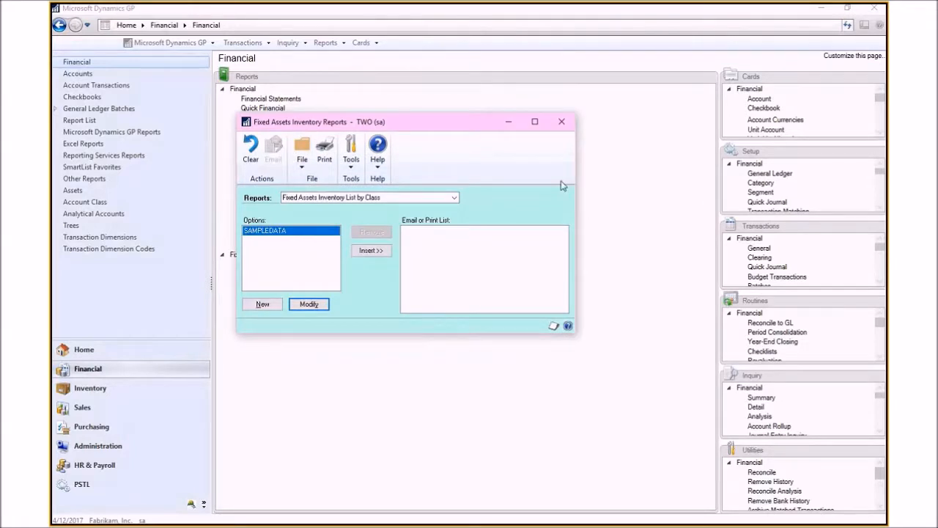
{"action": "left_click", "coordinate": [561, 122]}
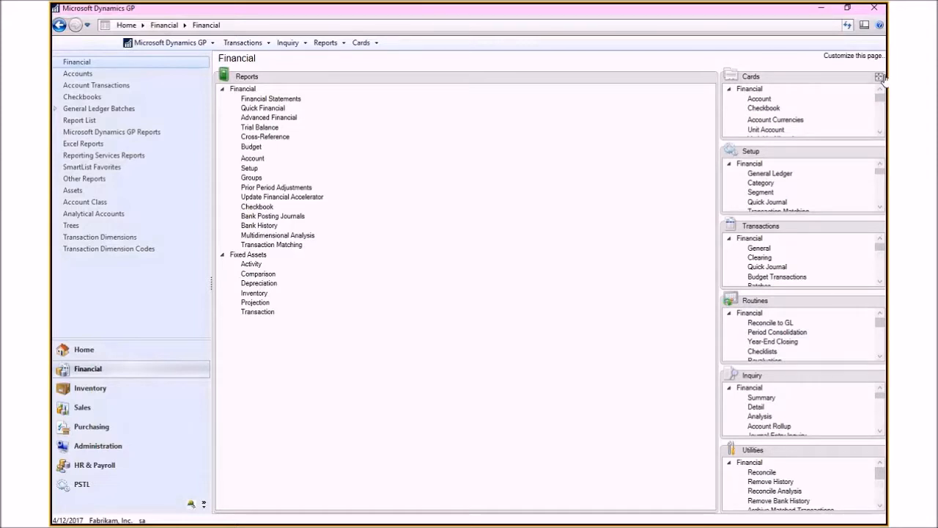
Step: Open the Fixed Assets Book card for asset 00015 (Monitor 17") and select its INTERNAL book
{"action": "left_click", "coordinate": [880, 76]}
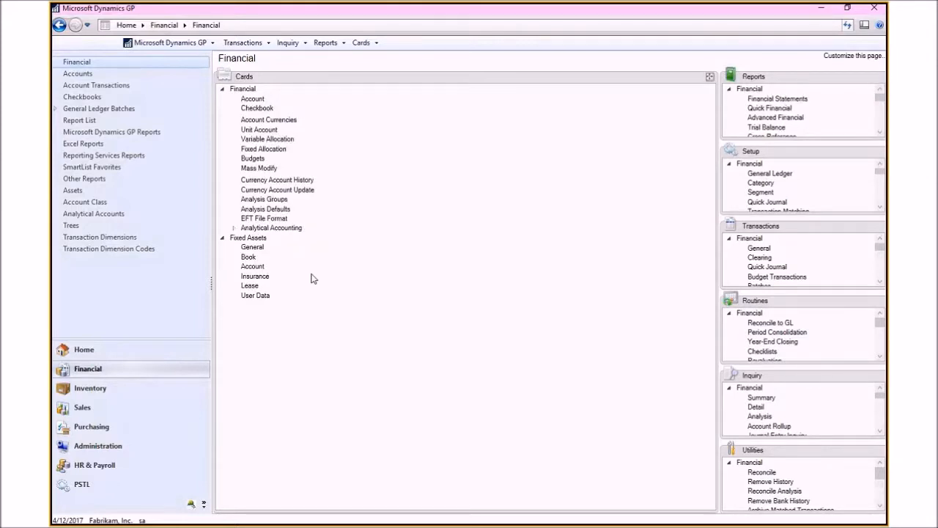
{"action": "left_click", "coordinate": [248, 257]}
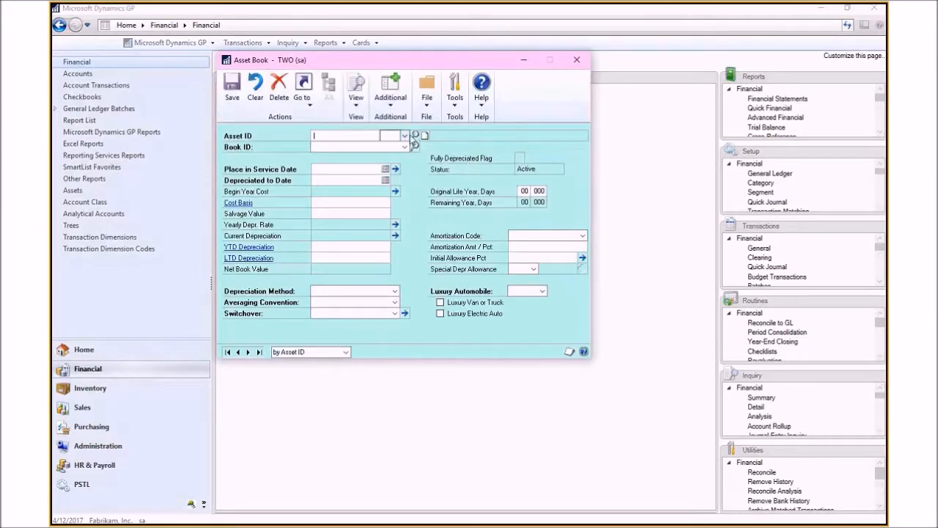
{"action": "left_click", "coordinate": [415, 137]}
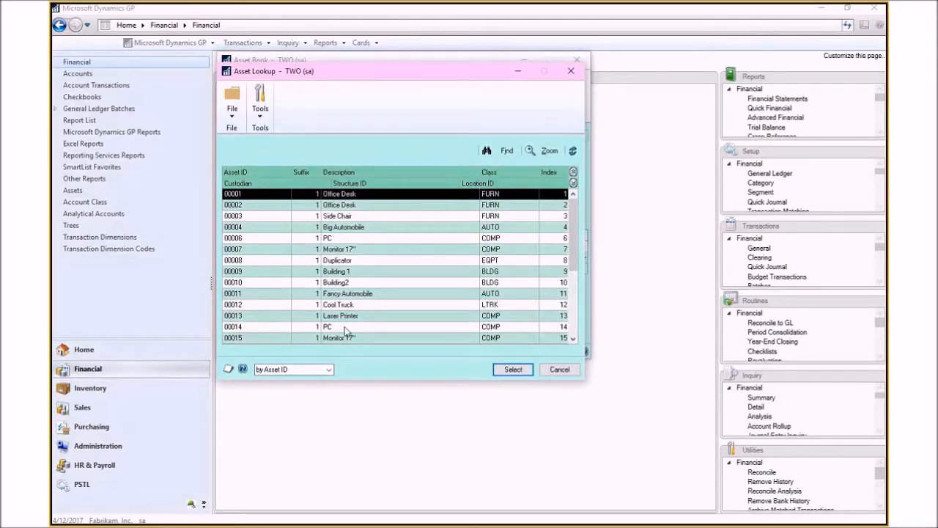
{"action": "double_click", "coordinate": [344, 337]}
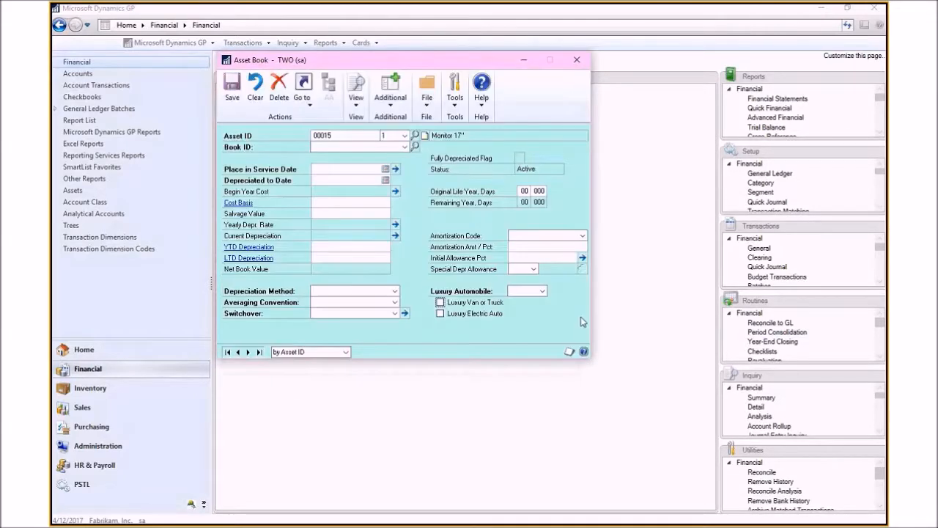
{"action": "left_click", "coordinate": [404, 146]}
{"action": "left_click", "coordinate": [343, 174]}
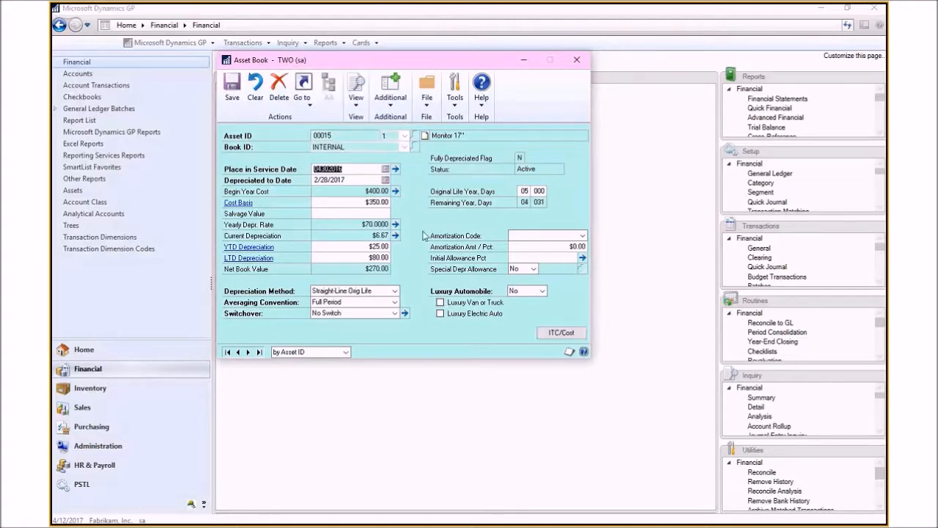
Step: Change the asset's Cost Basis to $450.00, save the book and agree to recalculate depreciation
{"action": "left_click", "coordinate": [378, 200]}
{"action": "type", "text": "450.0"}
{"action": "key", "text": "Tab"}
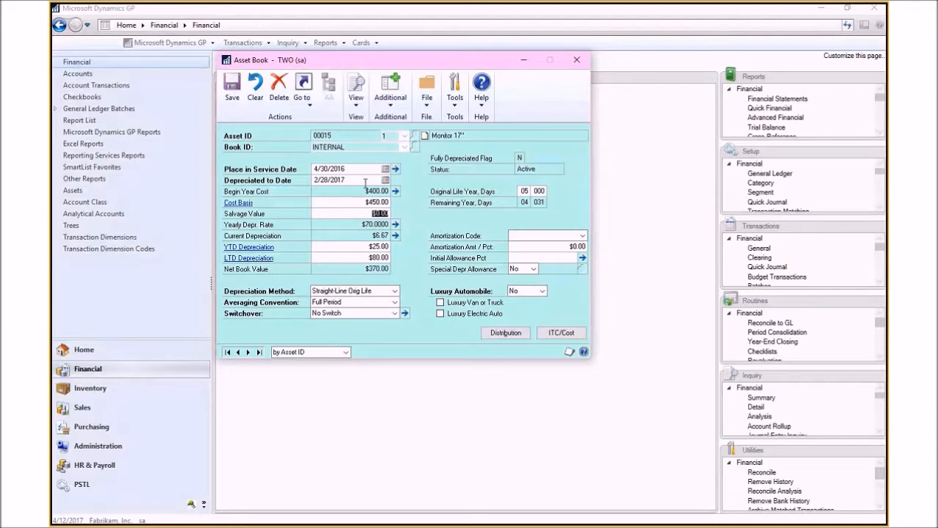
{"action": "left_click", "coordinate": [233, 97]}
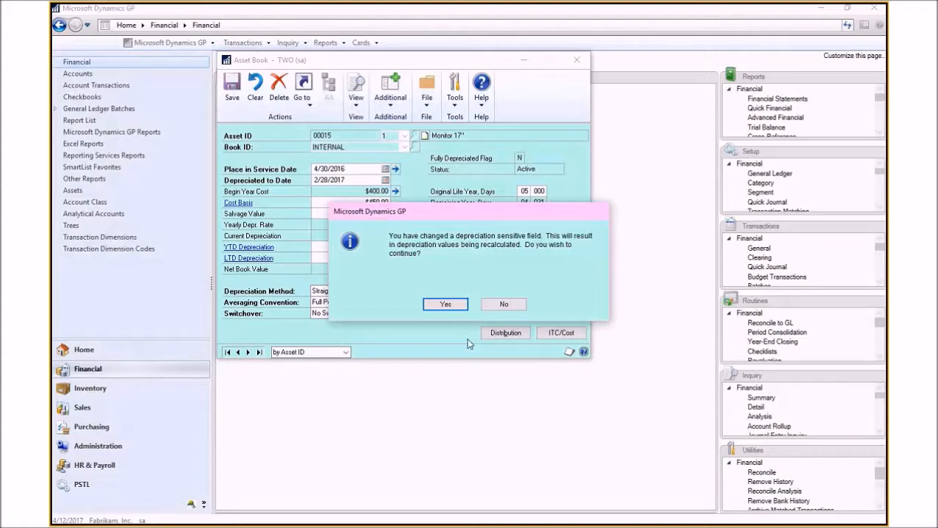
{"action": "left_click", "coordinate": [444, 304]}
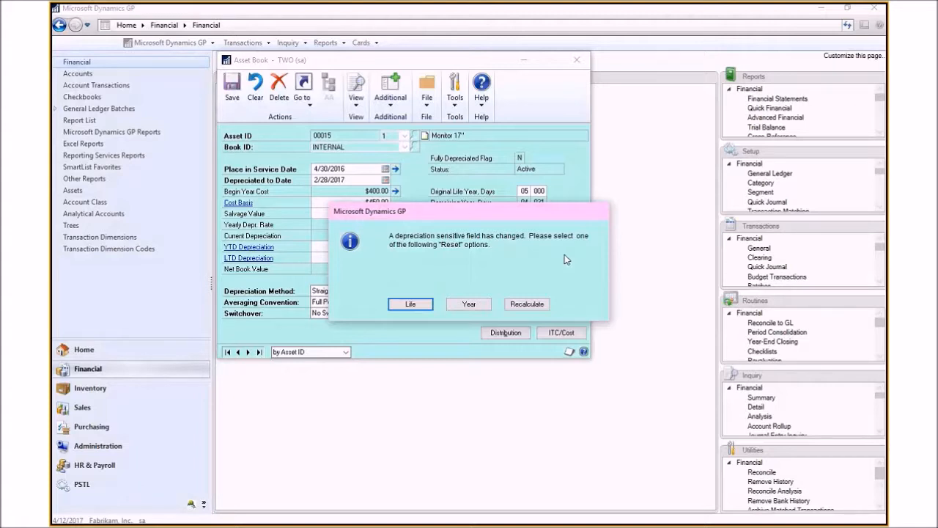
Step: Reset the depreciation over the asset's life and close the Asset Book window
{"action": "left_click", "coordinate": [411, 306]}
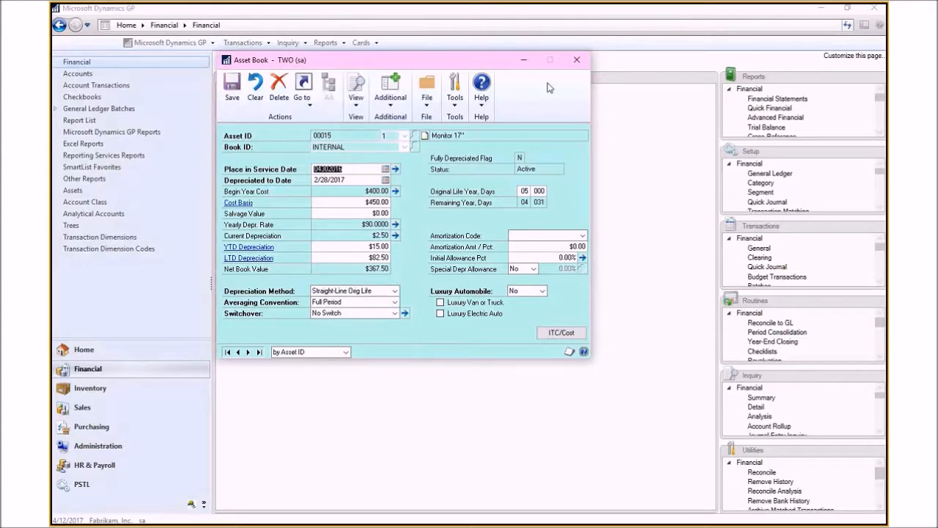
{"action": "left_click", "coordinate": [577, 60]}
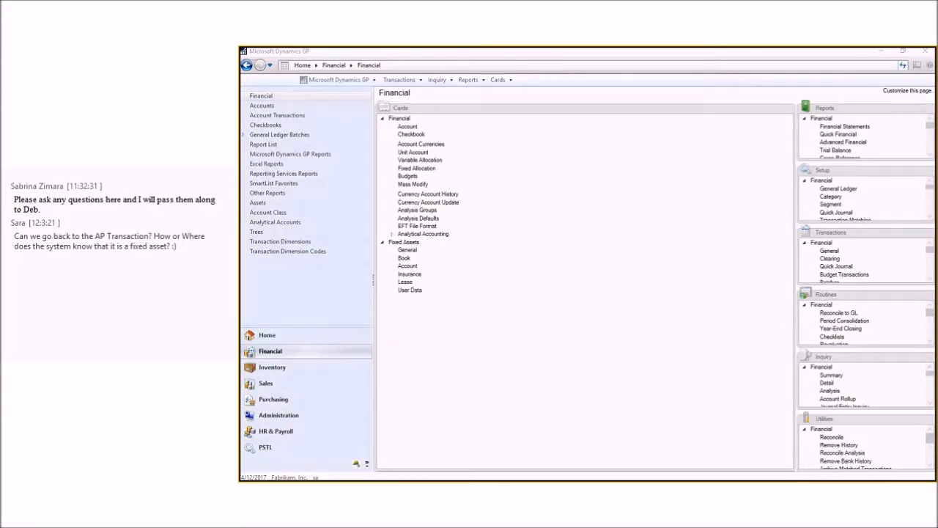
{"action": "key", "text": "alt+Tab"}
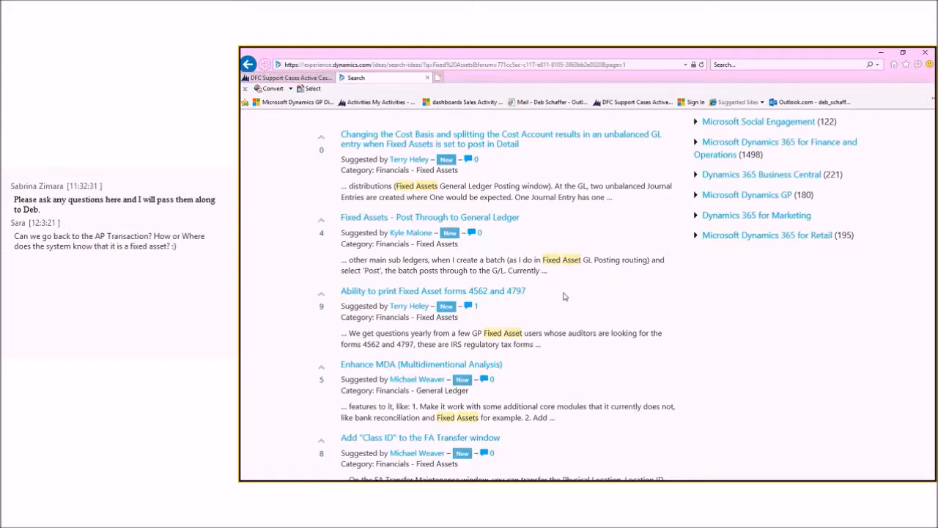
{"action": "scroll", "coordinate": [579, 292], "scroll_direction": "up", "scroll_amount": 3}
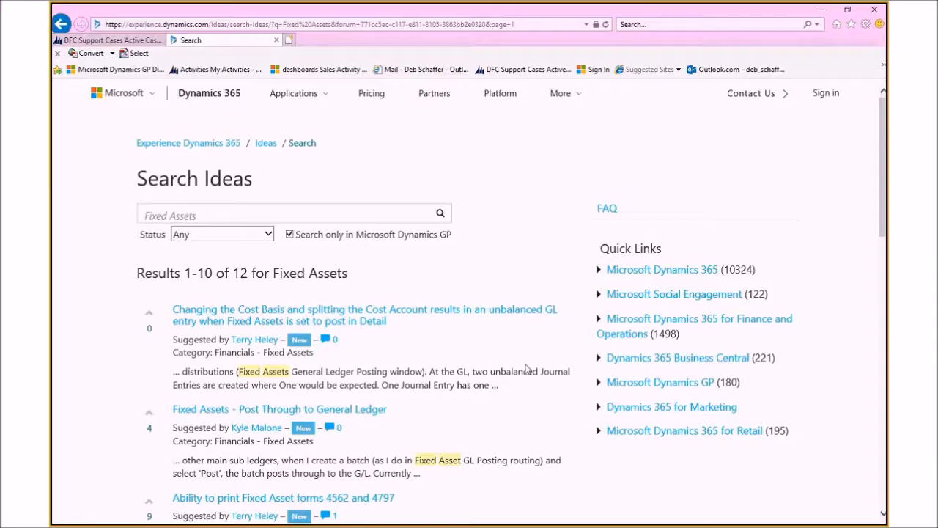
{"action": "scroll", "coordinate": [637, 363], "scroll_direction": "down", "scroll_amount": 2}
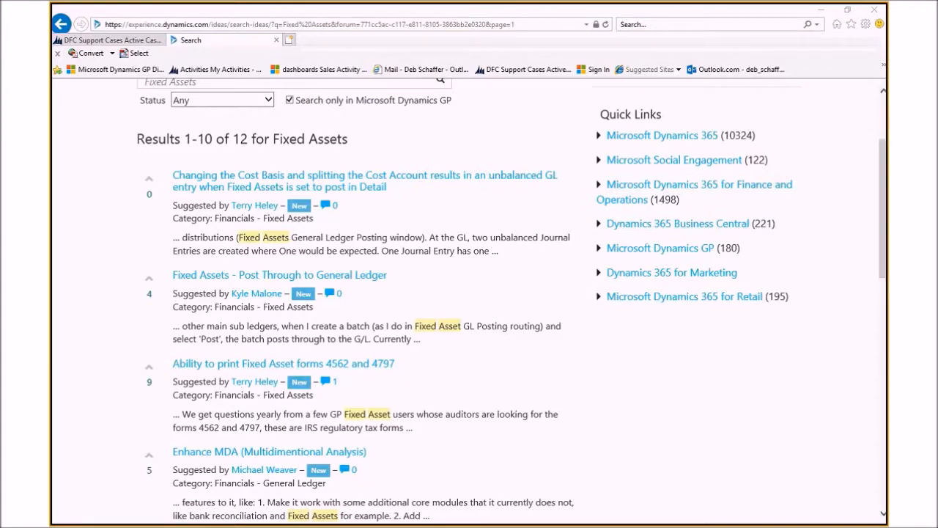
{"action": "key", "text": "alt+Tab"}
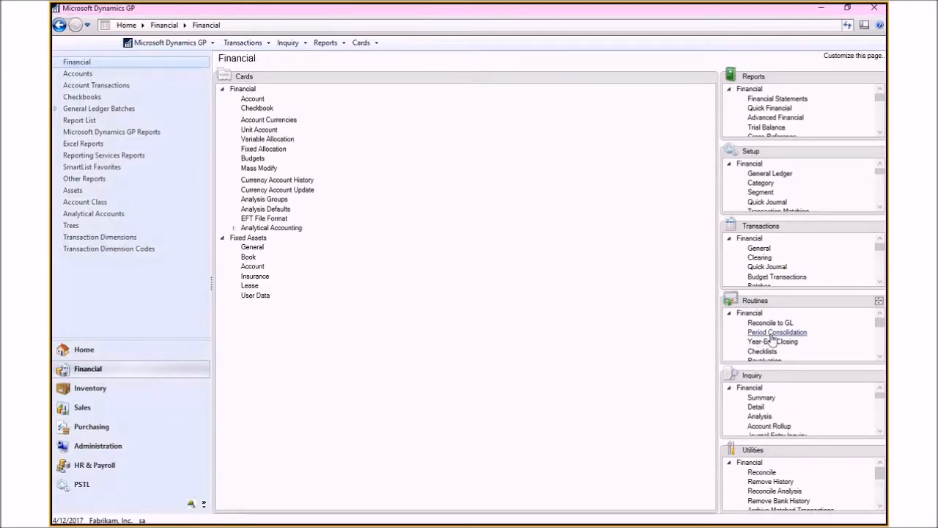
Step: Open the Fixed Assets Company Setup to review its purchasing options and close it
{"action": "left_click", "coordinate": [879, 151]}
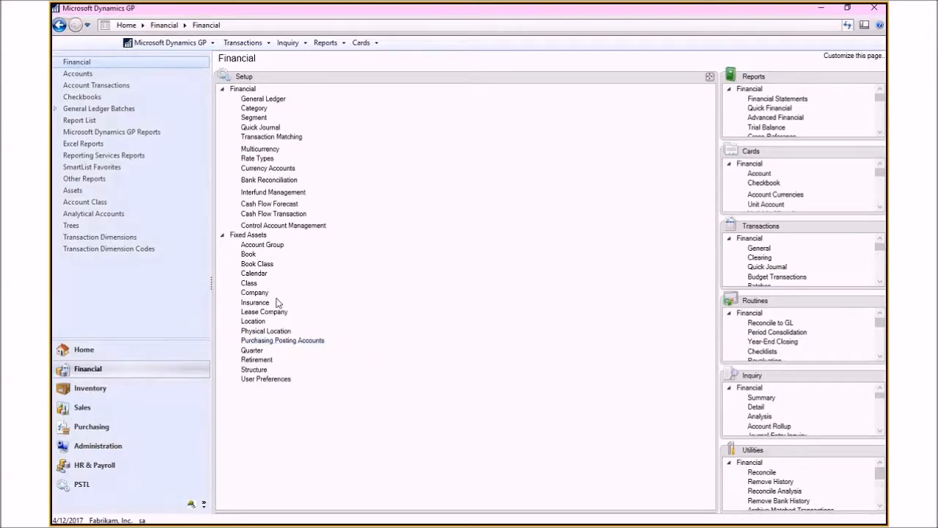
{"action": "left_click", "coordinate": [253, 293]}
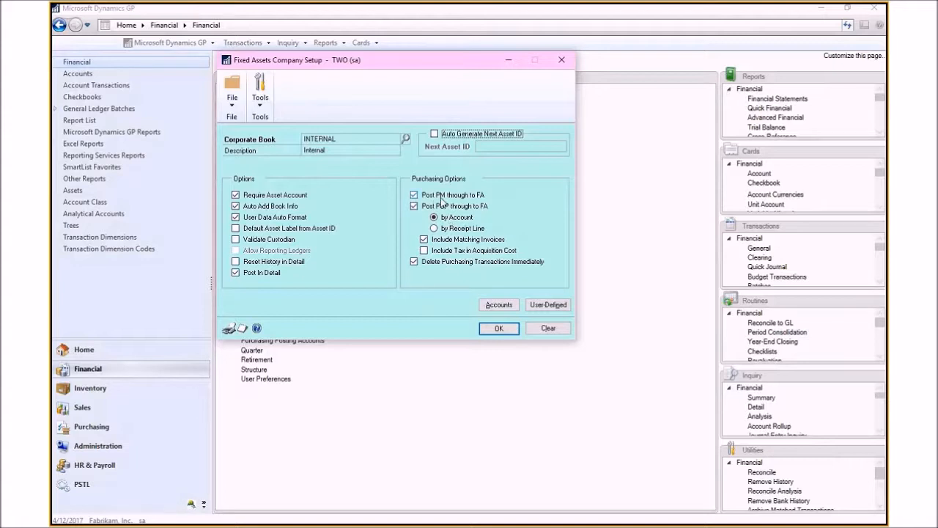
{"action": "left_click", "coordinate": [499, 328]}
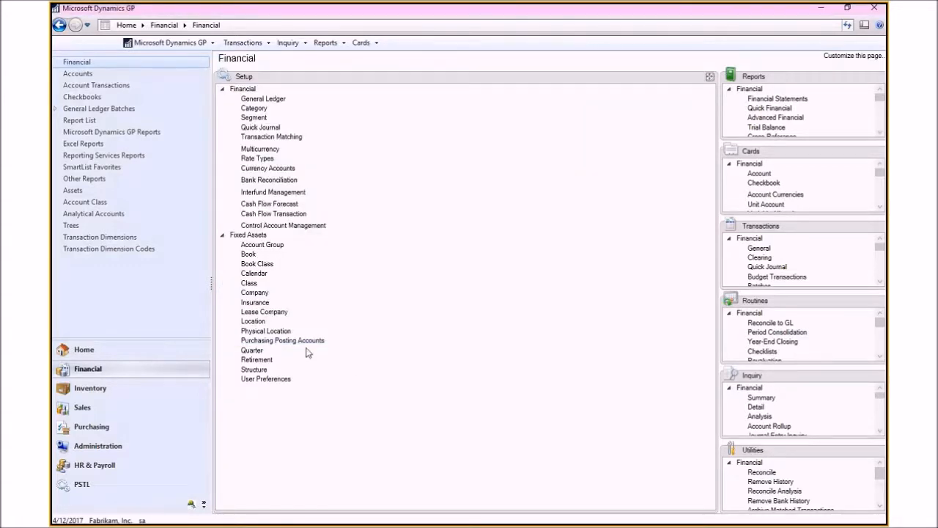
Step: Open Fixed Assets Purchasing Posting Accounts Setup and browse to account 000-1510-00 with class COMP
{"action": "left_click", "coordinate": [323, 341]}
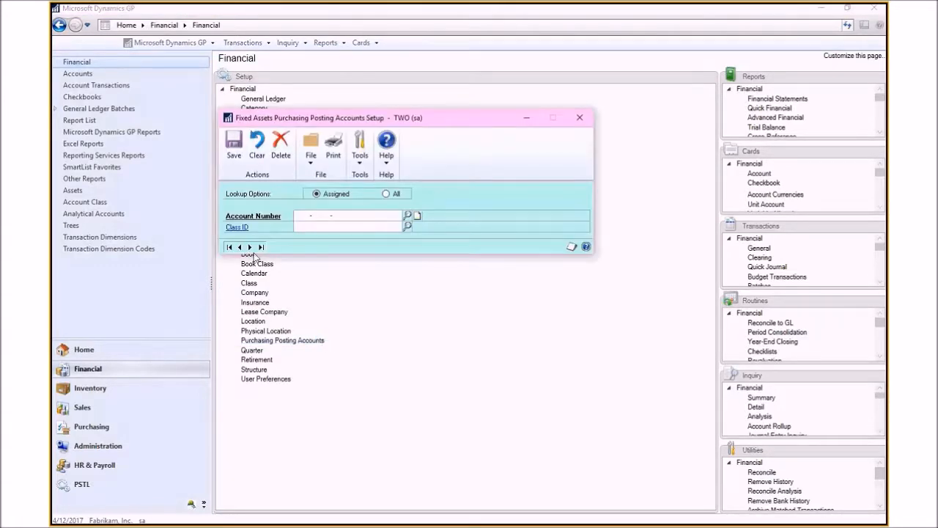
{"action": "left_click", "coordinate": [250, 247]}
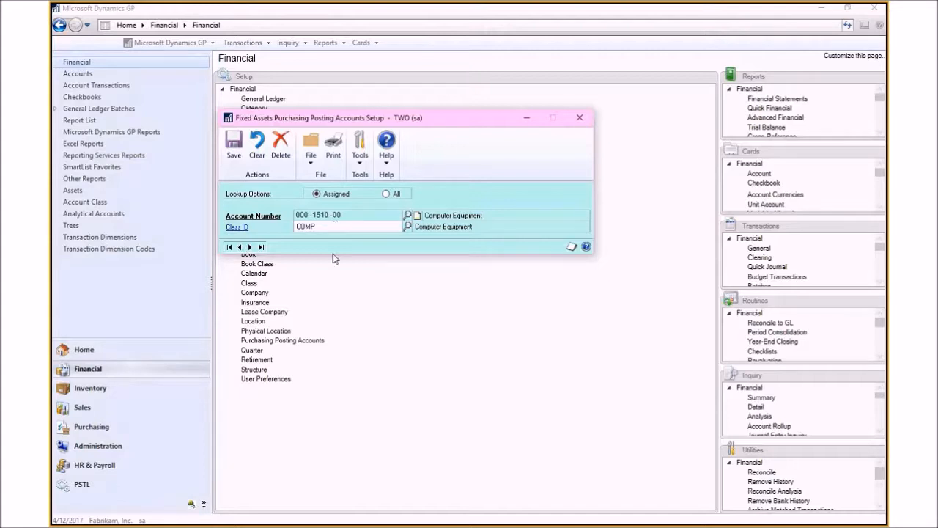
{"action": "left_click", "coordinate": [233, 145]}
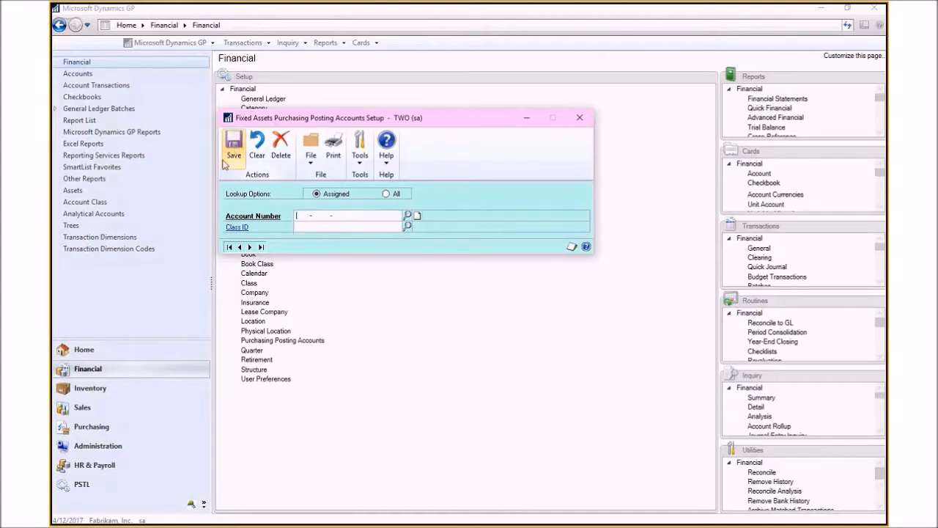
Step: Open Payables Transaction Entry and enter computer2 as the invoice description
{"action": "left_click", "coordinate": [93, 428]}
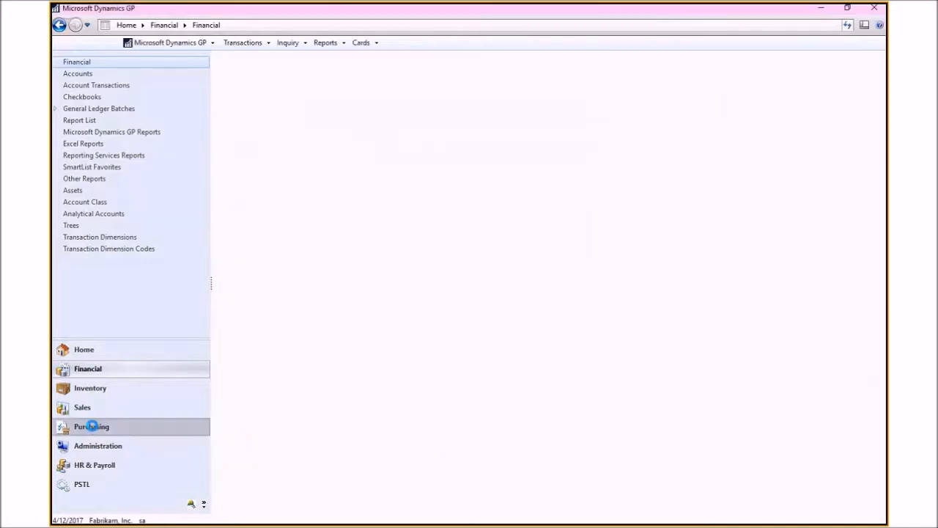
{"action": "left_click", "coordinate": [259, 188]}
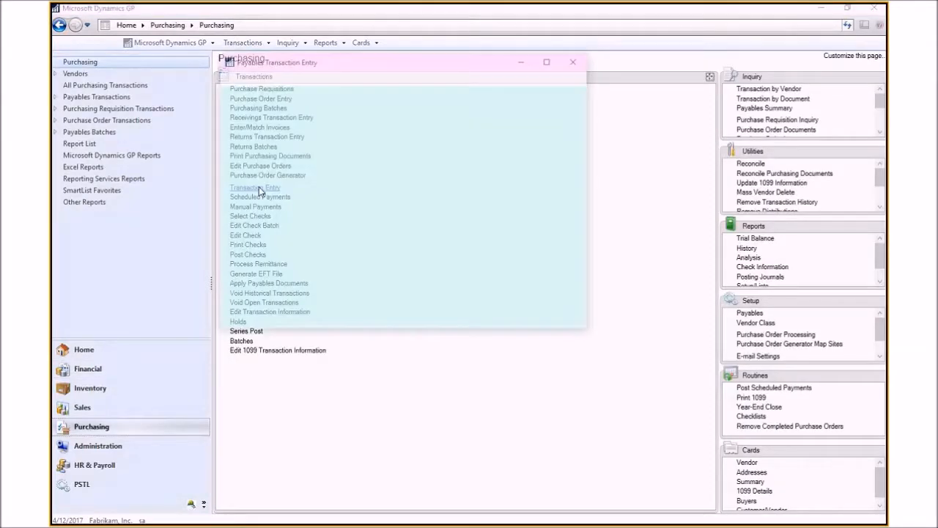
{"action": "left_click", "coordinate": [356, 156]}
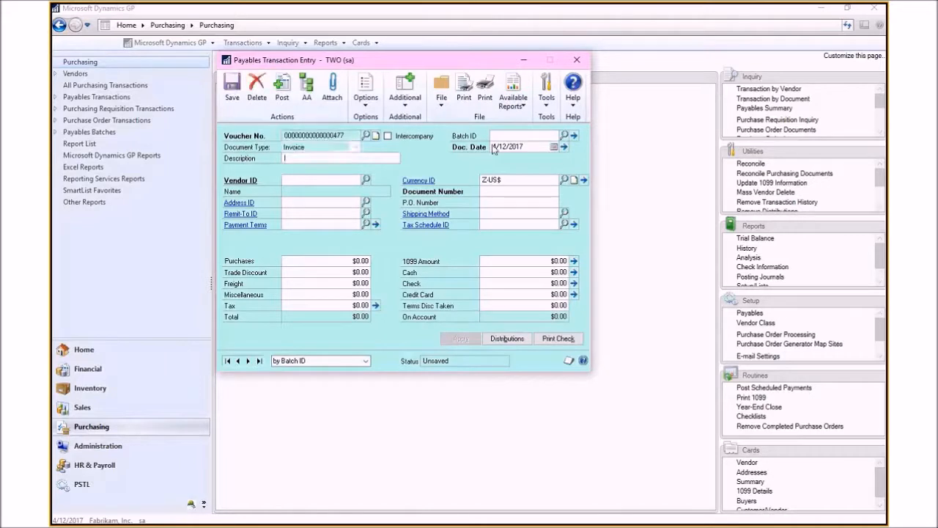
{"action": "type", "text": "computer2"}
{"action": "key", "text": "Tab"}
Step: Enter vendor ADVANCED0001, document number 98713, and a purchases amount of $2,500.00 on the invoice
{"action": "type", "text": "ADV"}
{"action": "key", "text": "Down"}
{"action": "key", "text": "Tab"}
{"action": "type", "text": "98713"}
{"action": "key", "text": "Tab"}
{"action": "key", "text": "Tab"}
{"action": "key", "text": "Tab"}
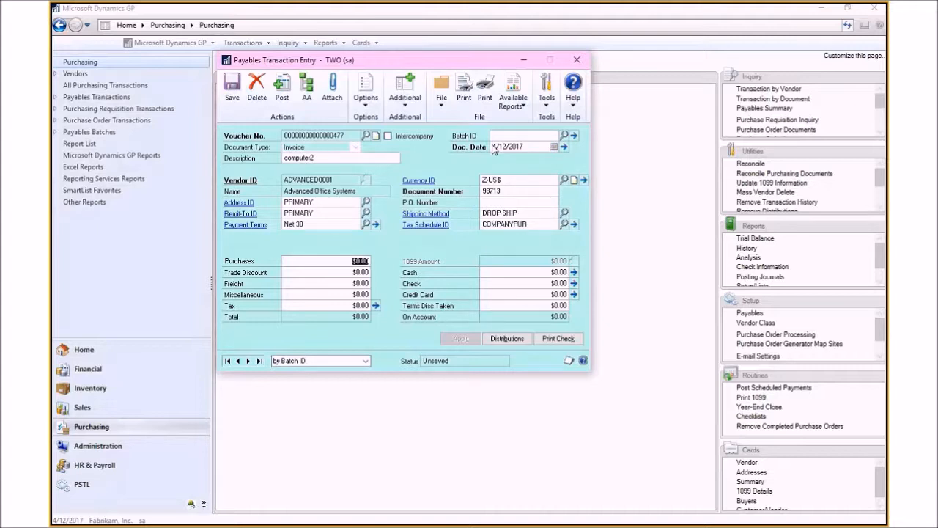
{"action": "type", "text": "2500"}
{"action": "key", "text": "Tab"}
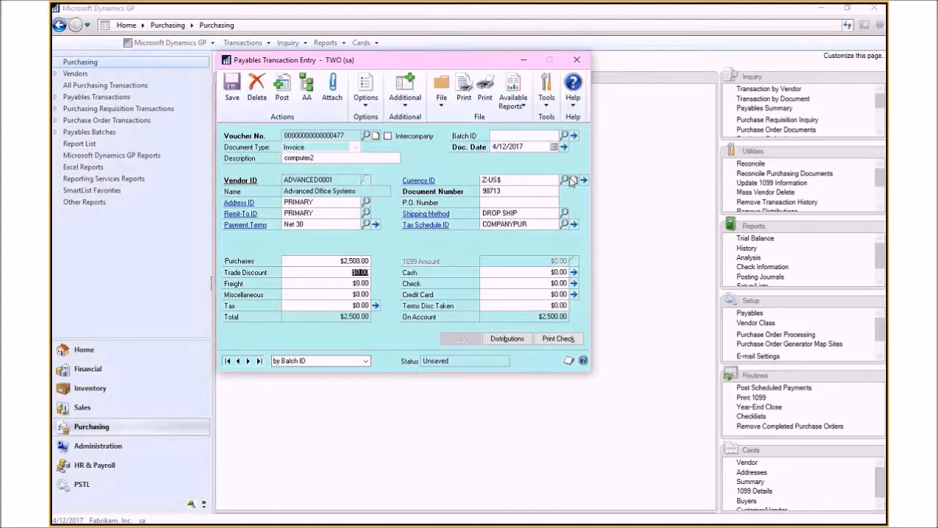
Step: Set the invoice's PURCH distribution account to 000-1510-00 and accept the distributions
{"action": "left_click", "coordinate": [506, 338]}
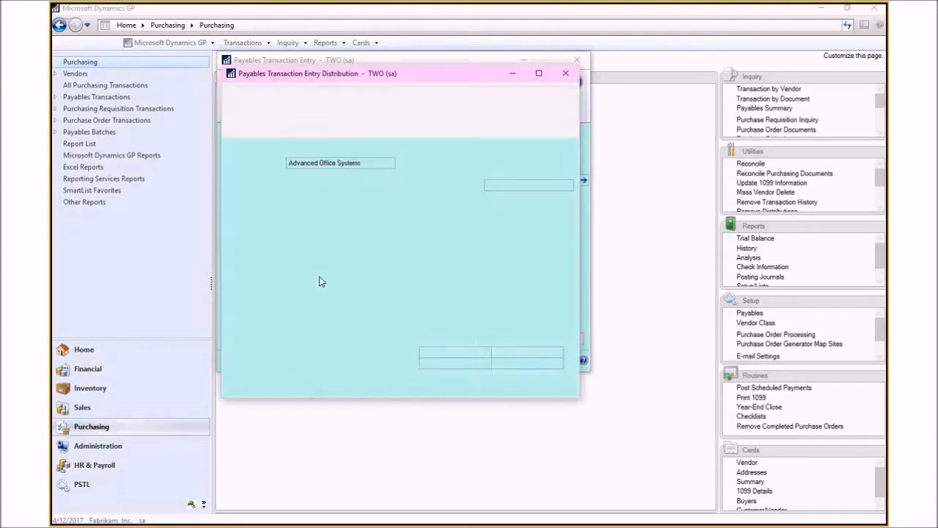
{"action": "type", "text": "0001510"}
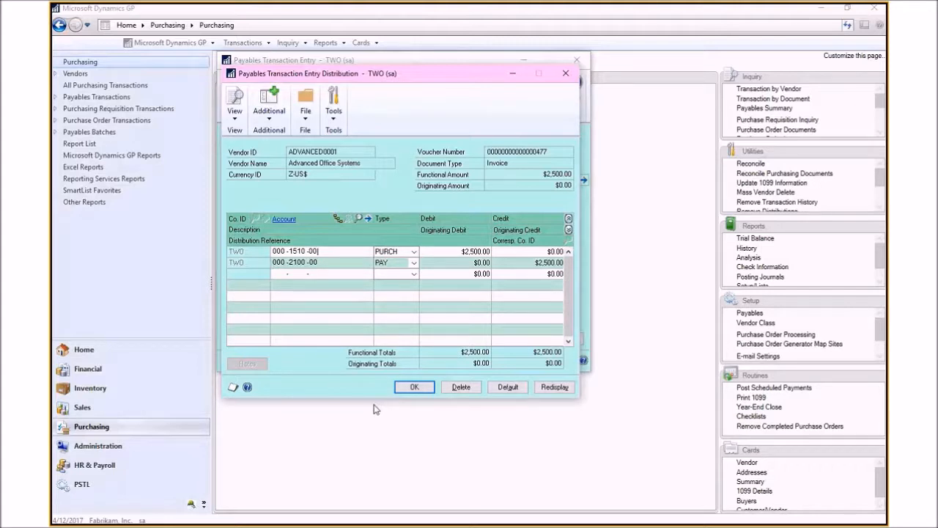
{"action": "left_click", "coordinate": [412, 391]}
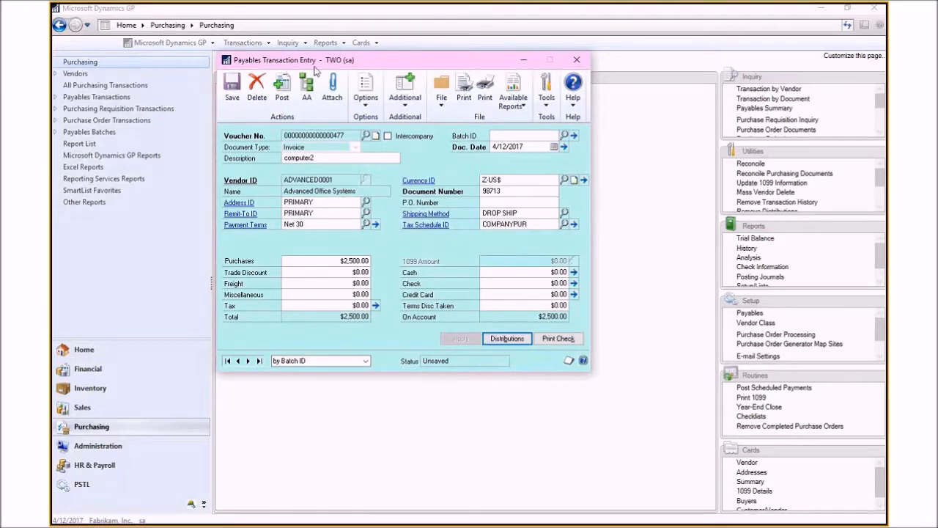
Step: Post the payables invoice, close the transaction window and cancel the posting journal report
{"action": "left_click", "coordinate": [282, 90]}
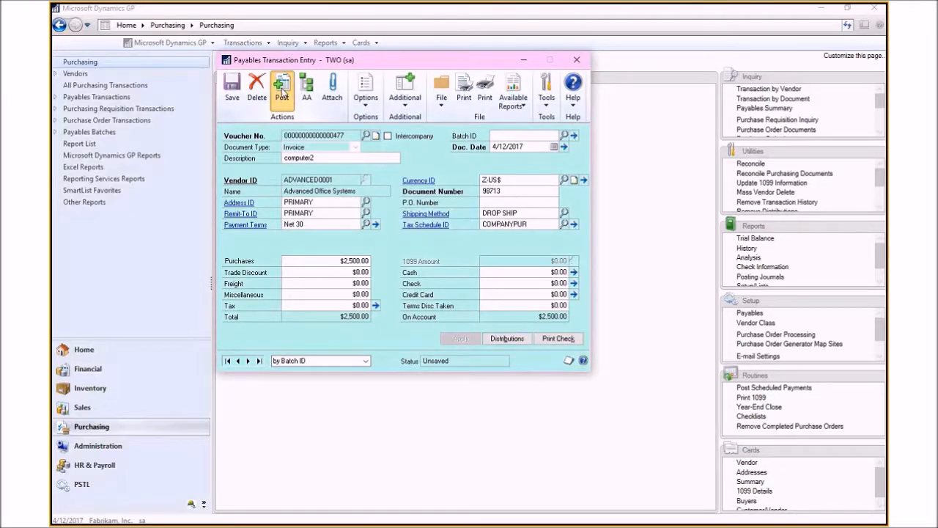
{"action": "left_click", "coordinate": [282, 91]}
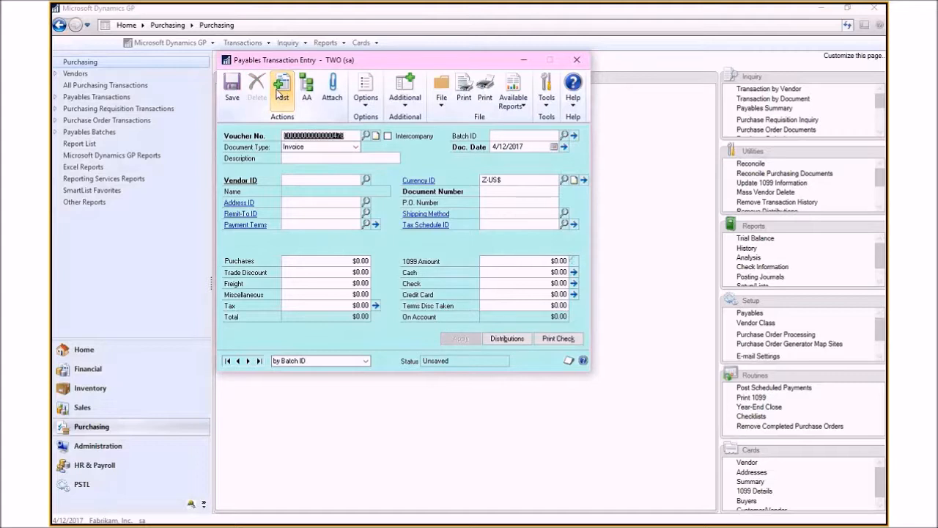
{"action": "left_click", "coordinate": [564, 362]}
{"action": "left_click", "coordinate": [572, 364]}
{"action": "left_click", "coordinate": [576, 365]}
{"action": "left_click", "coordinate": [576, 366]}
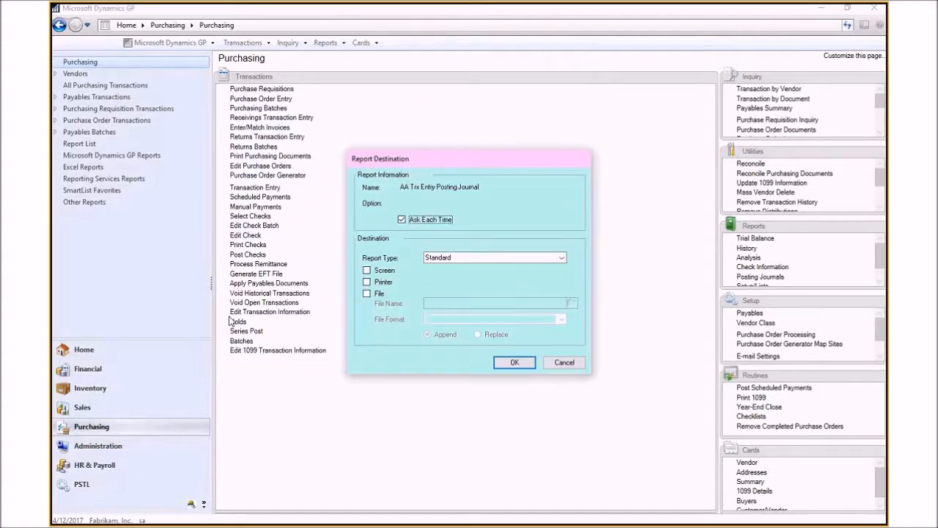
{"action": "left_click", "coordinate": [562, 362]}
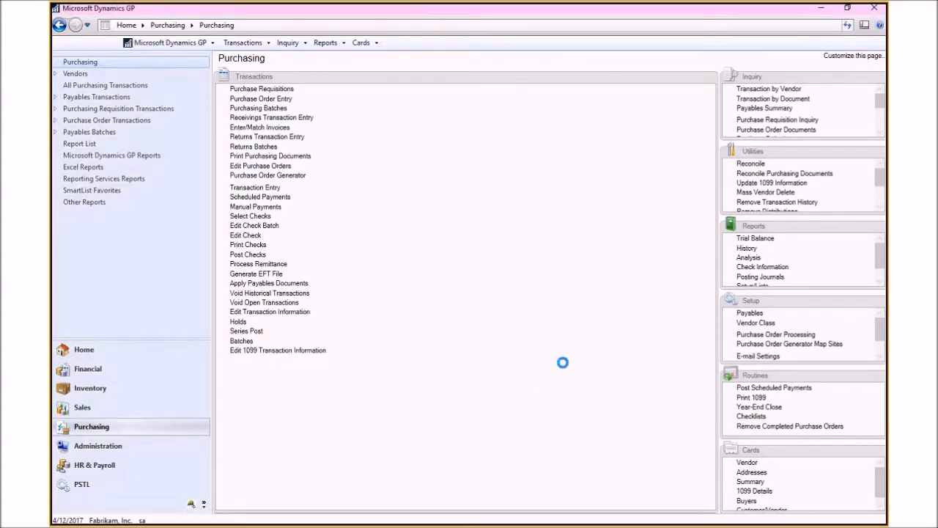
Step: Open the Fixed Assets General card, load the ADVANCED0001 $2,500.00 purchase into a new asset, and view its note
{"action": "left_click", "coordinate": [79, 369]}
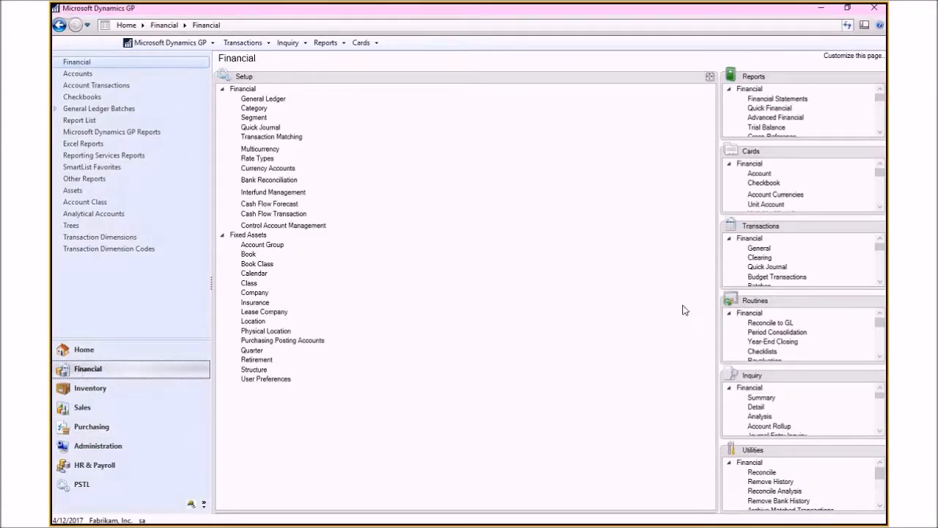
{"action": "left_click", "coordinate": [878, 151]}
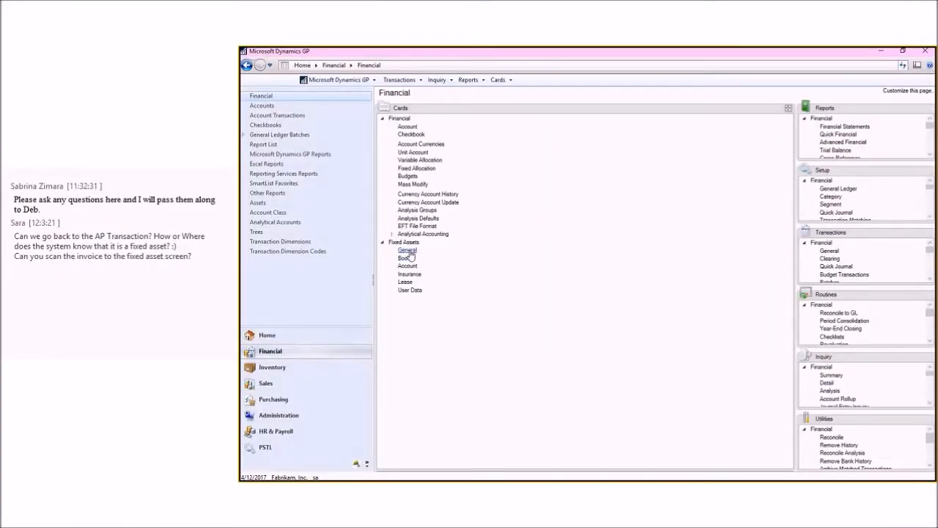
{"action": "left_click", "coordinate": [408, 250]}
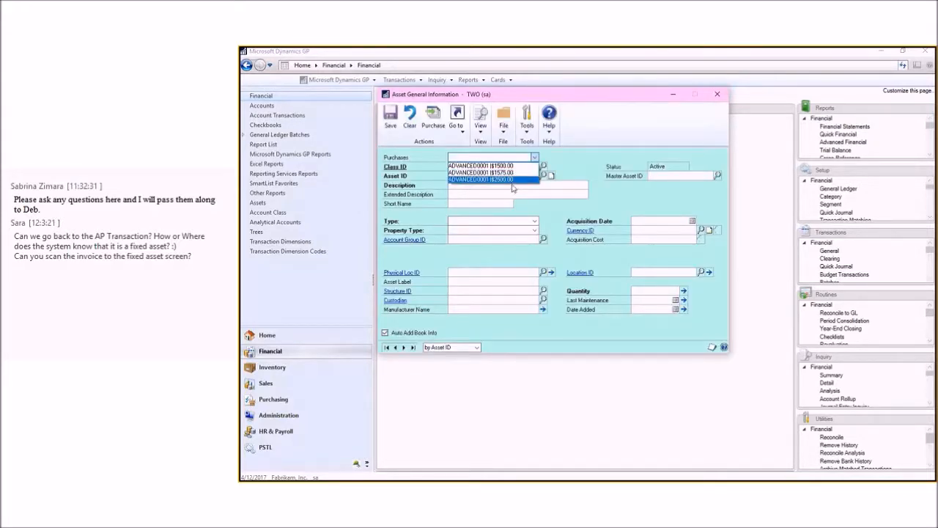
{"action": "left_click", "coordinate": [512, 181]}
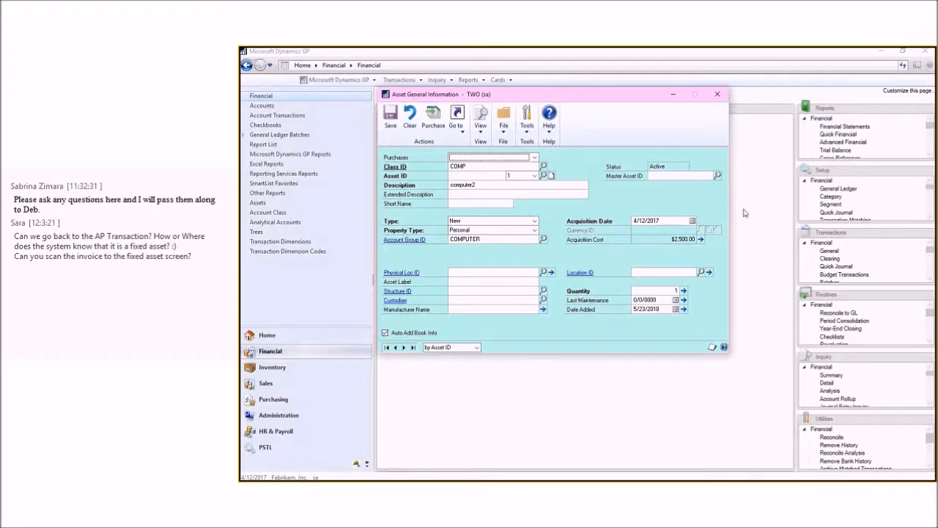
{"action": "left_click", "coordinate": [551, 177]}
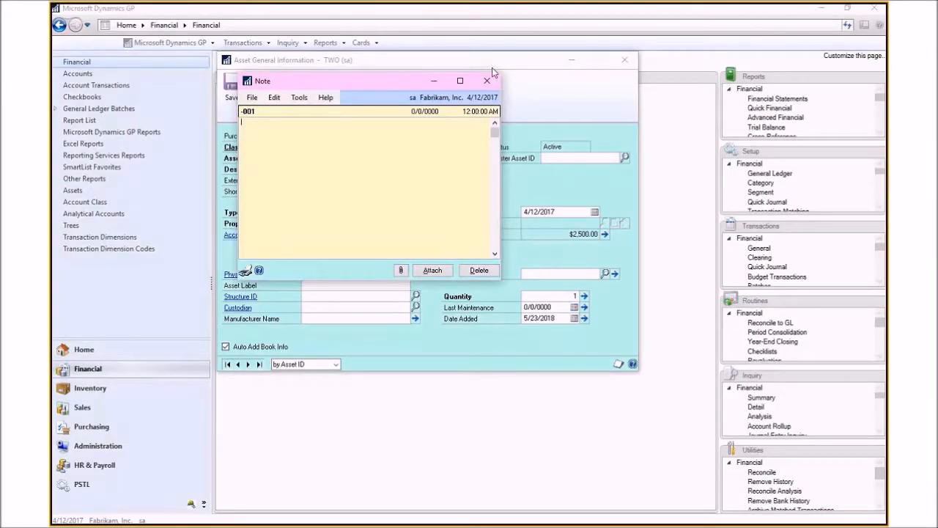
{"action": "left_click", "coordinate": [488, 83]}
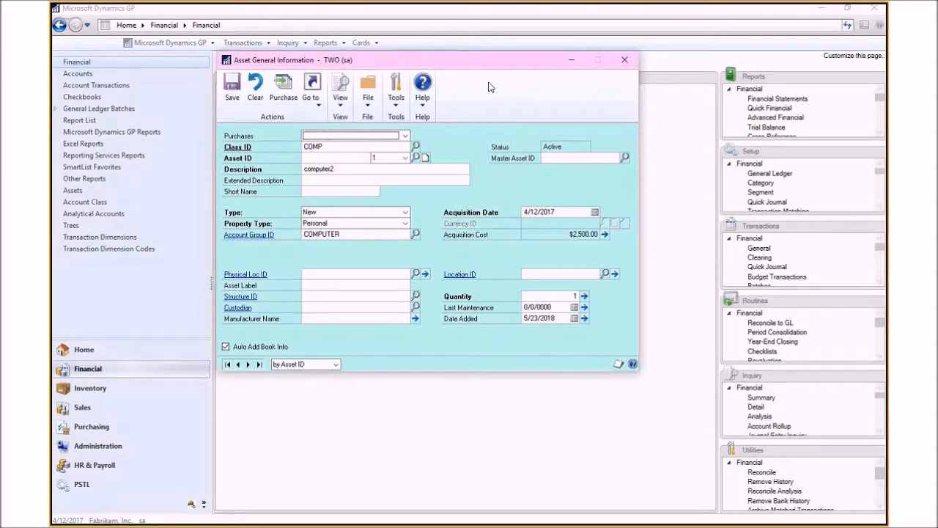